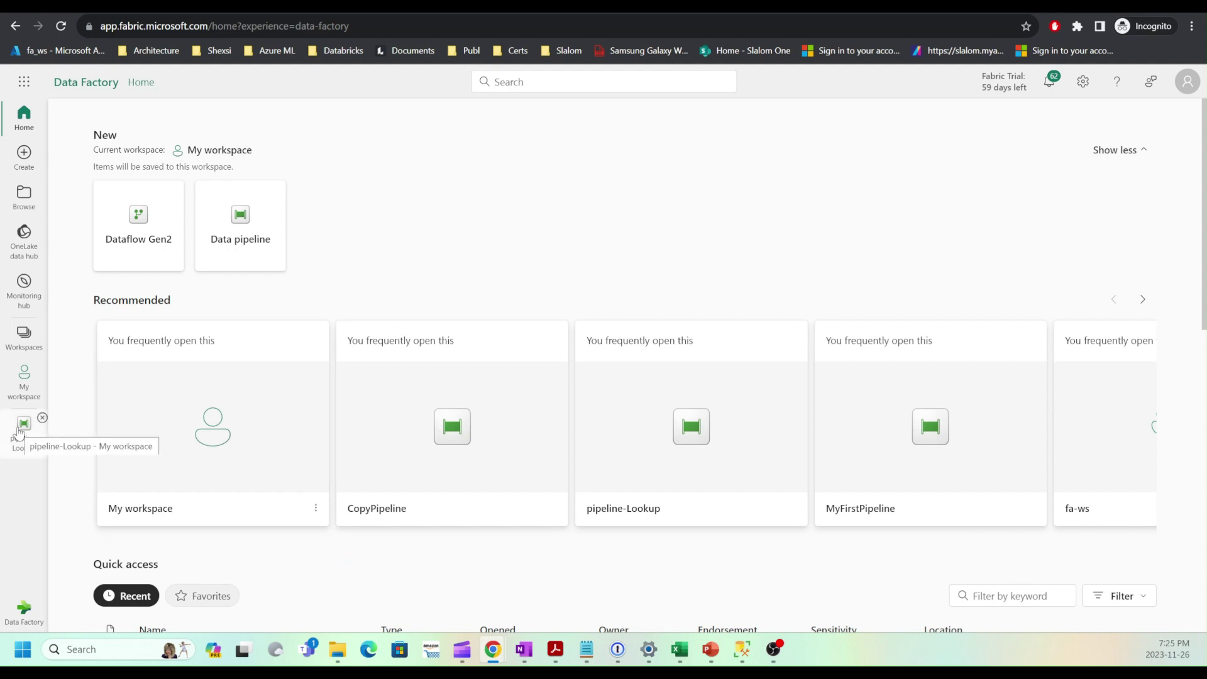
left_click(19, 433)
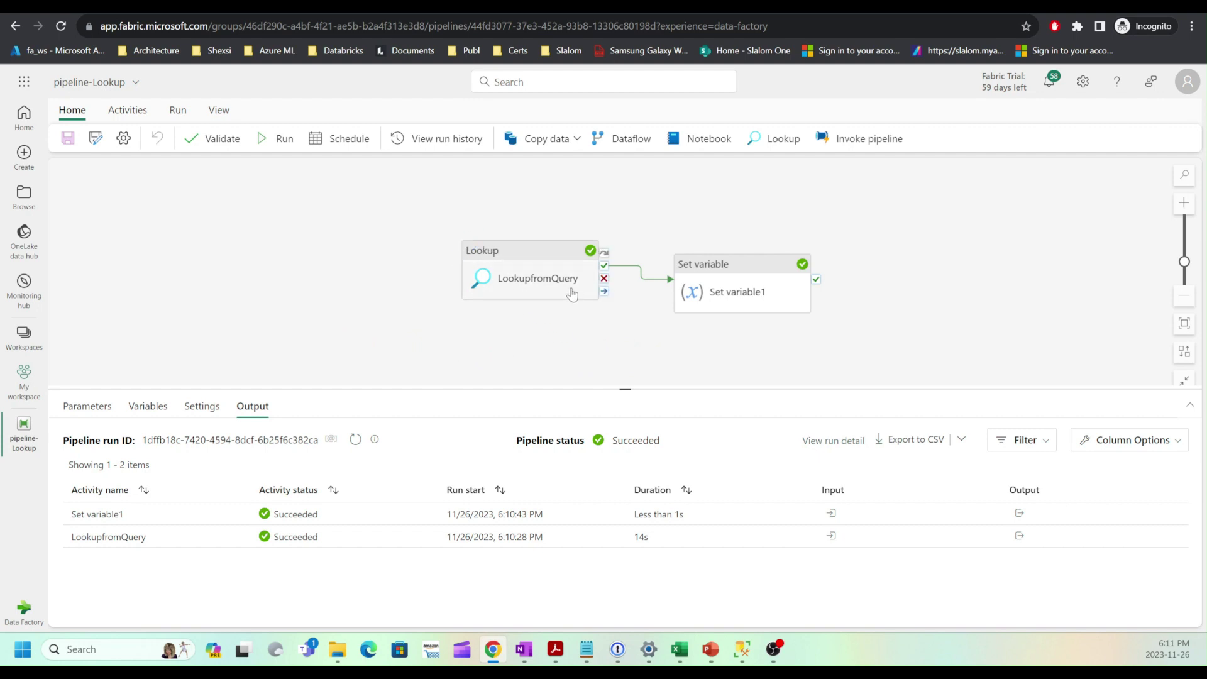
left_click(543, 267)
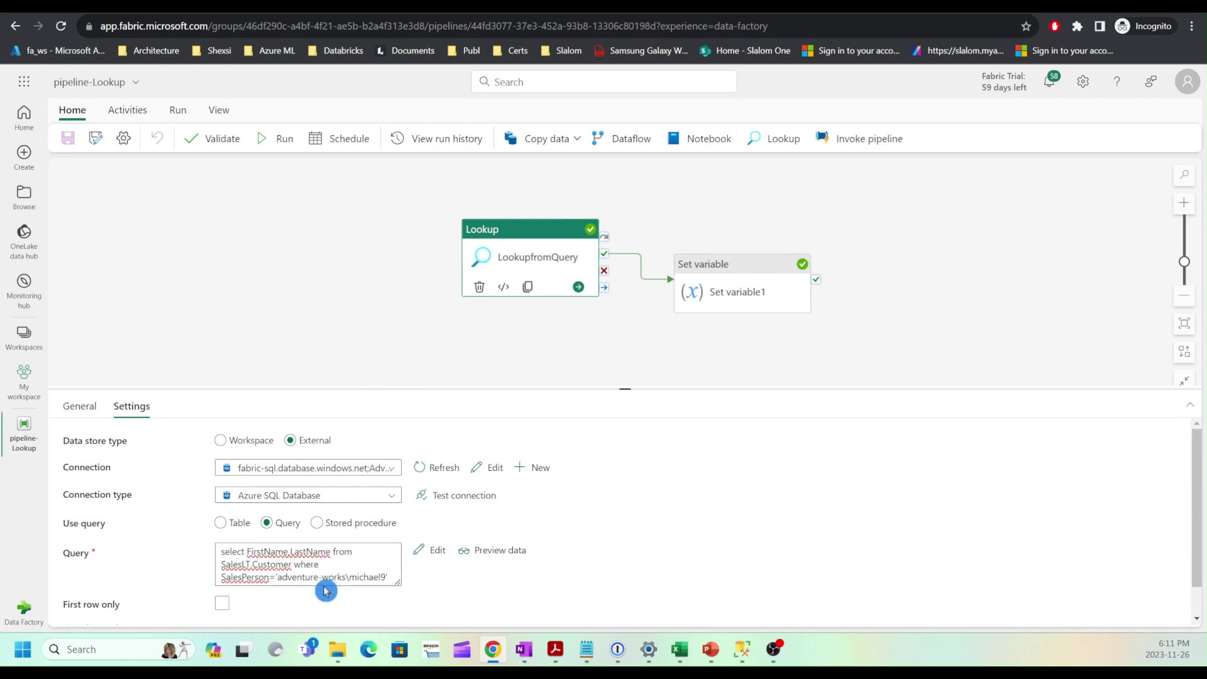
left_click(721, 269)
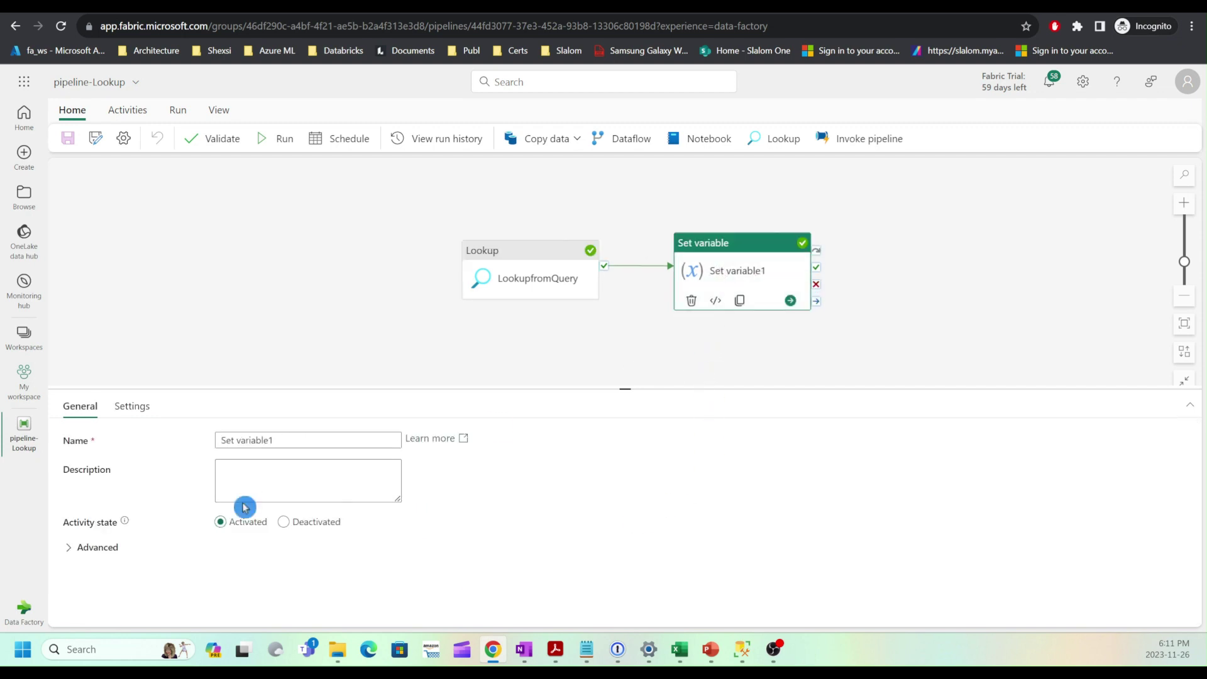
left_click(132, 407)
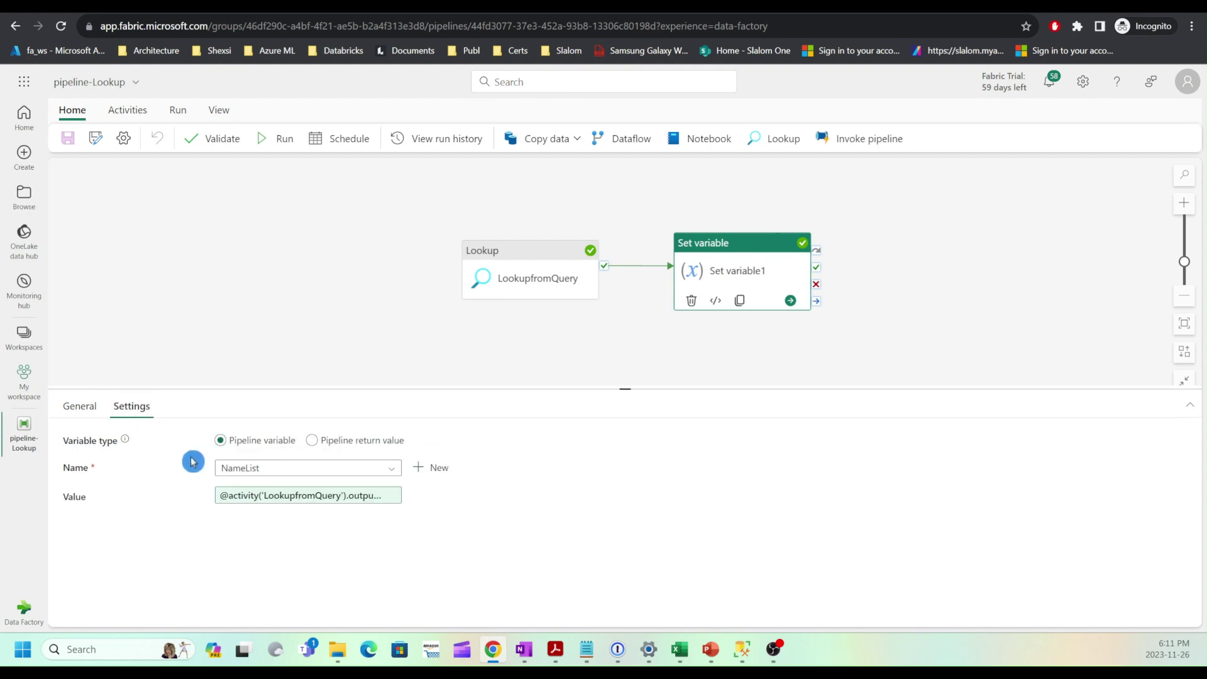
left_click(332, 497)
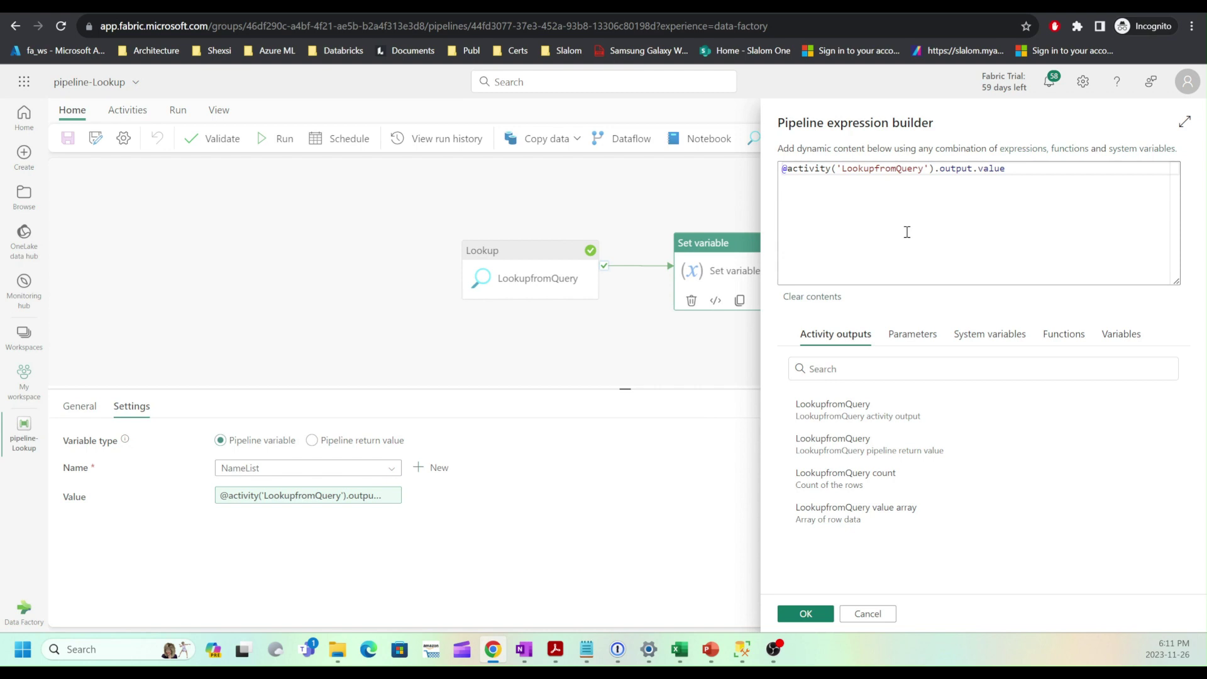
left_click(867, 614)
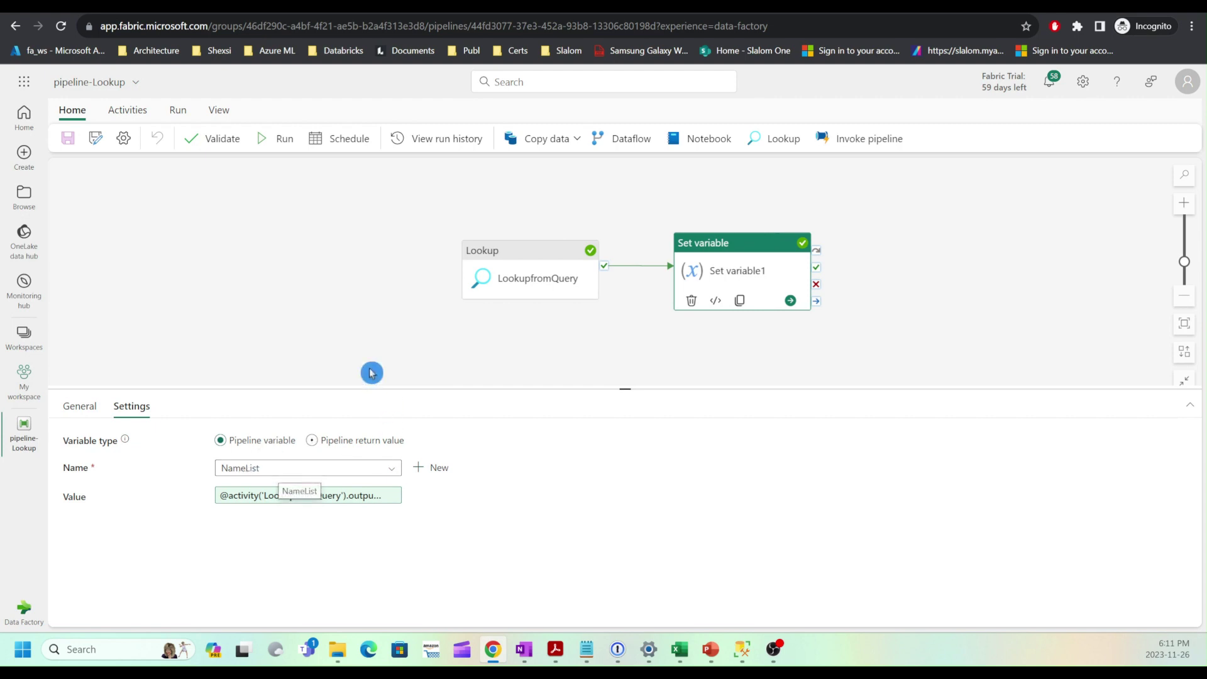
left_click(329, 318)
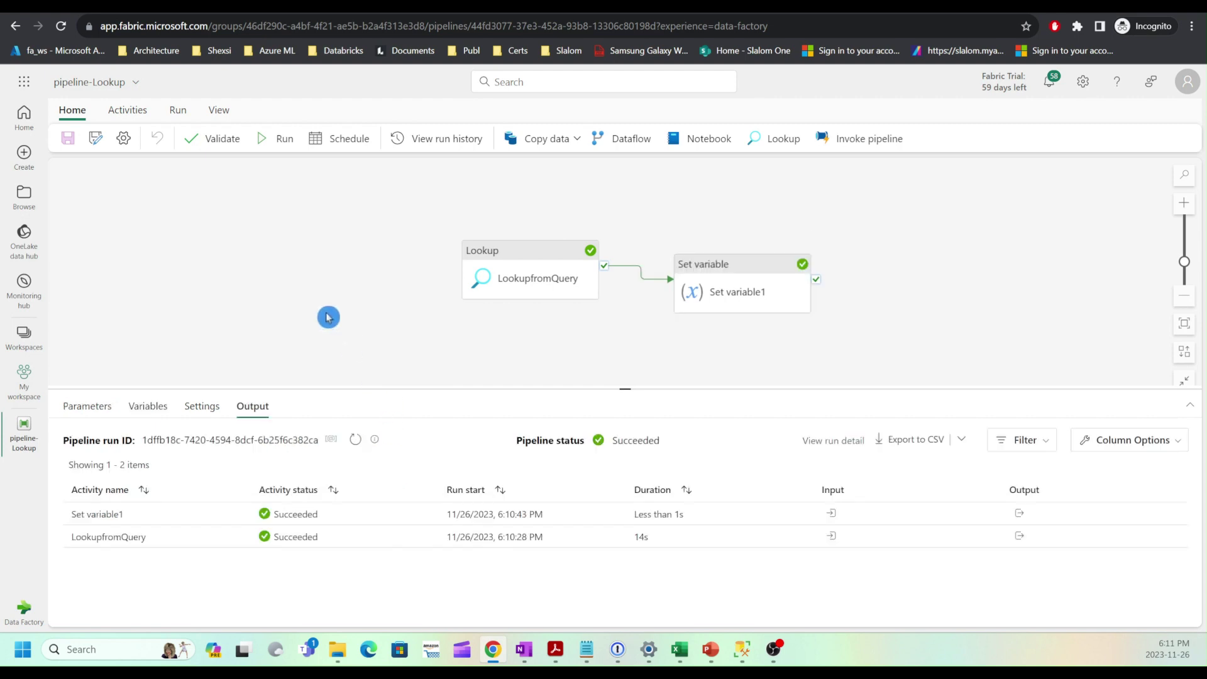
Show the pipeline variables: LastName and FullName as String, and NameList as Array.
left_click(143, 409)
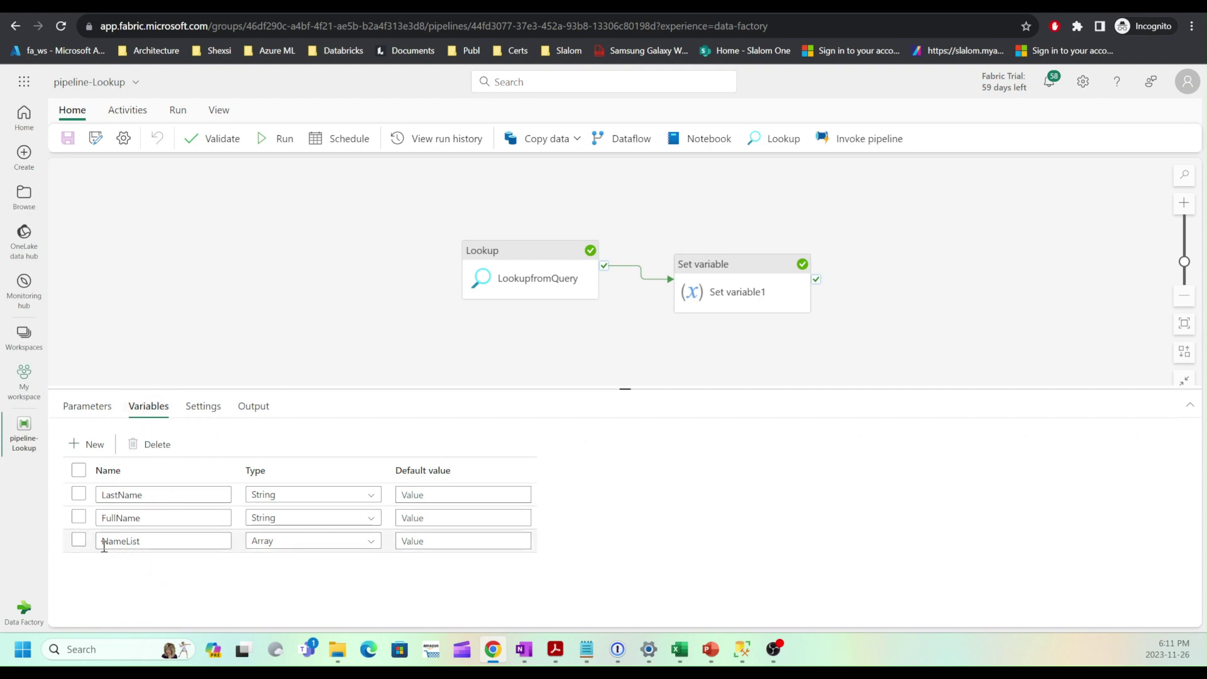
left_click(404, 338)
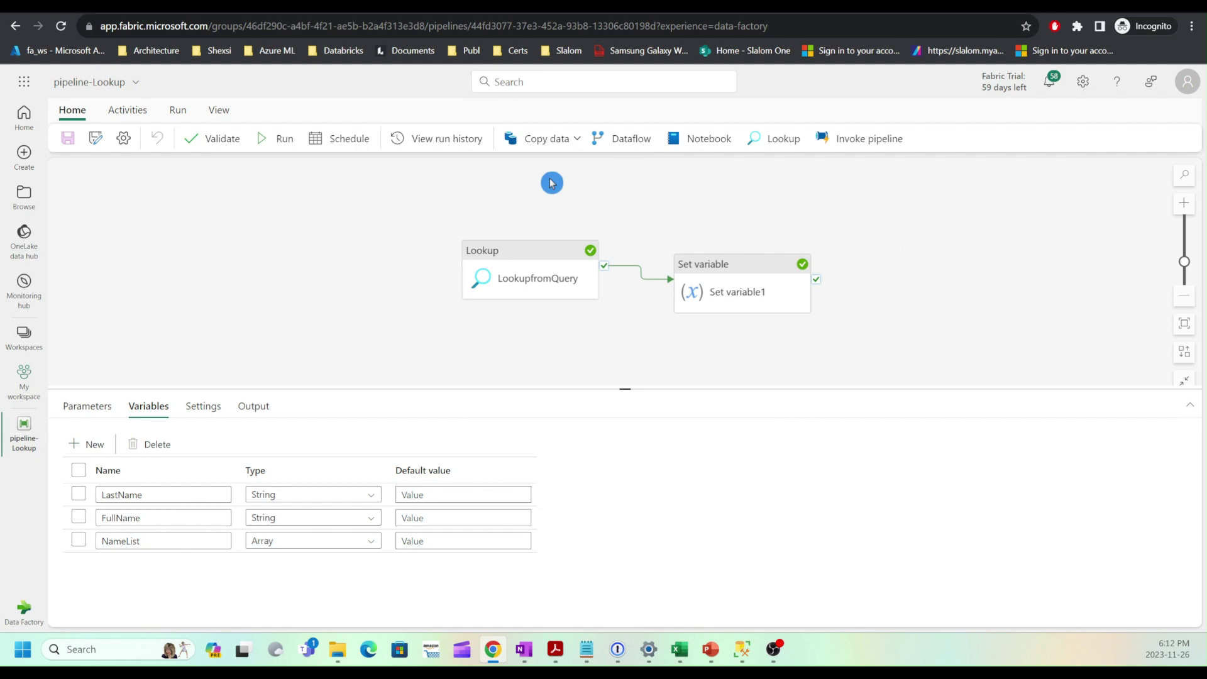
Add CustomerID after LastName in the Lookup query, then preview the returned rows.
left_click(500, 263)
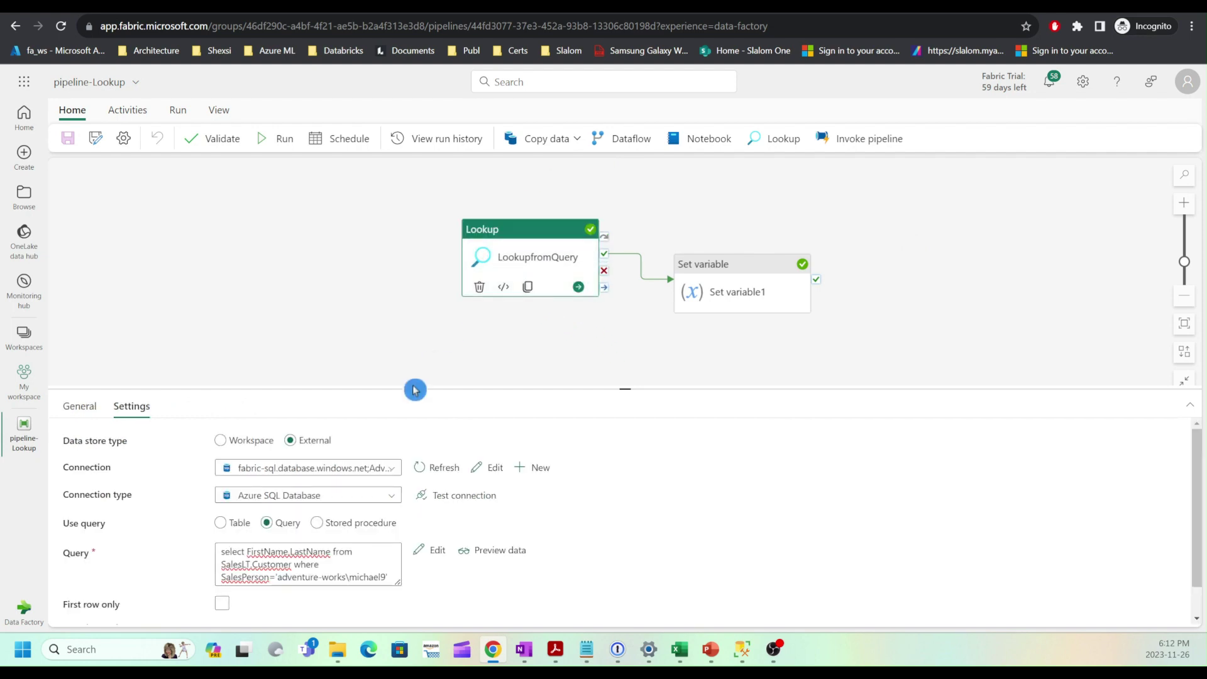
left_click_drag(326, 551, 331, 552)
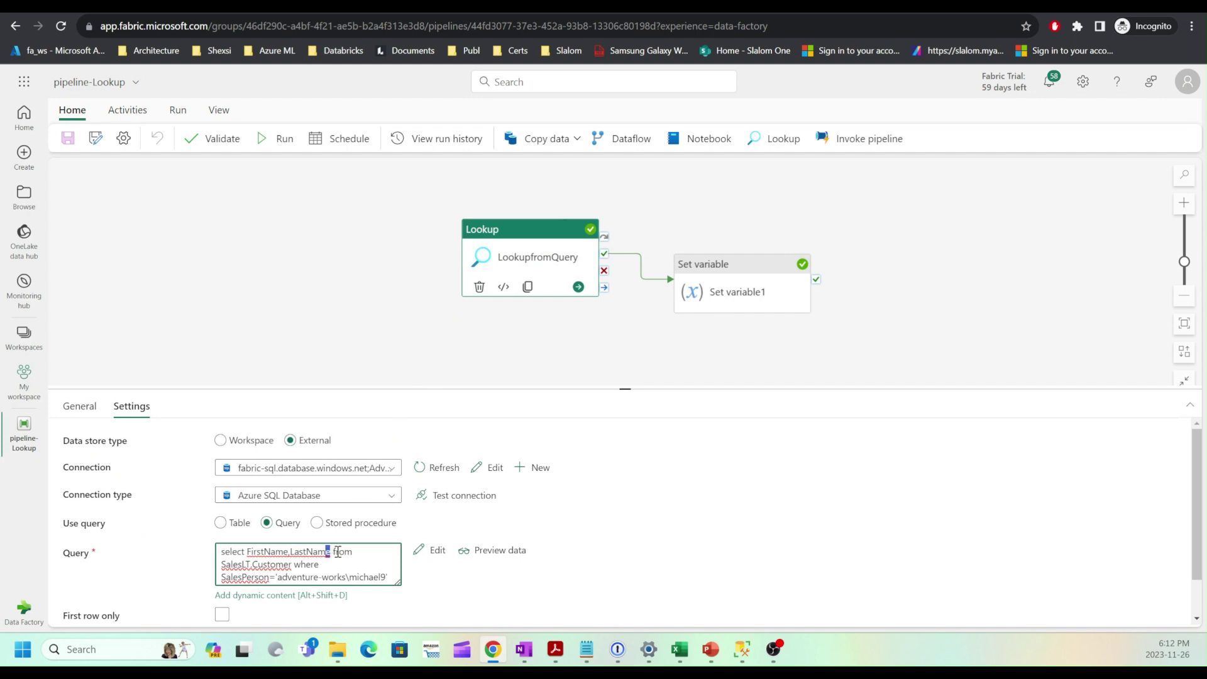
left_click(339, 553)
type(",CustomerID")
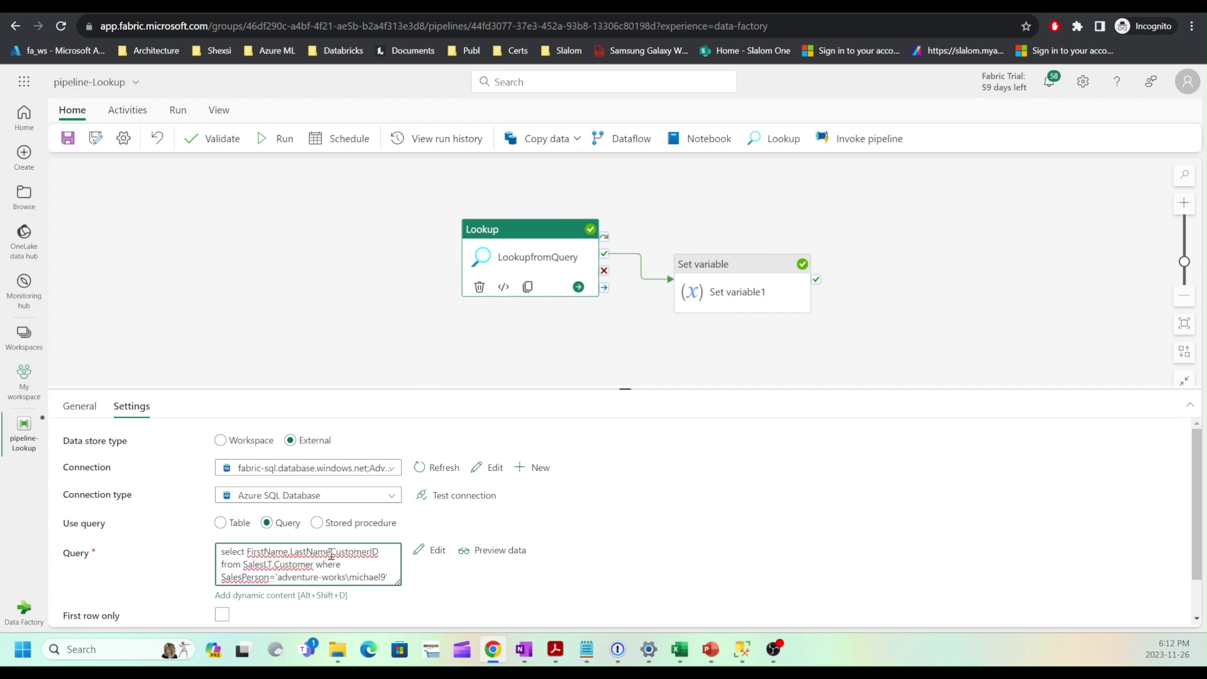
left_click(396, 553)
left_click(504, 556)
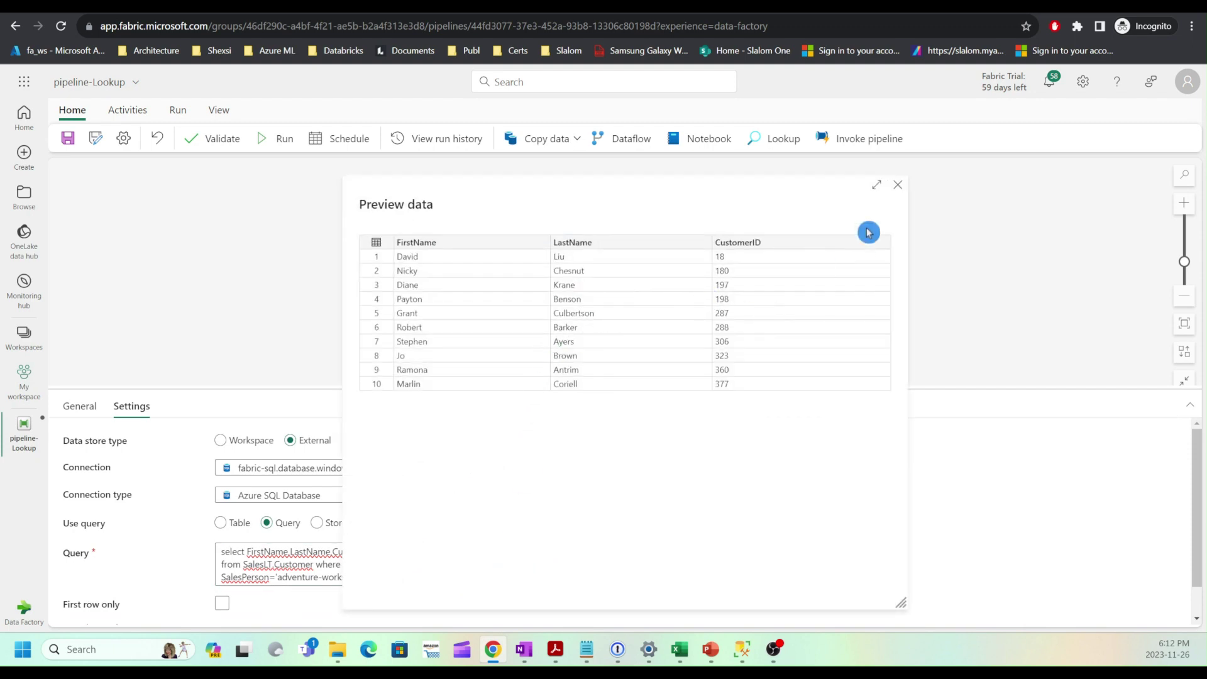
left_click(898, 185)
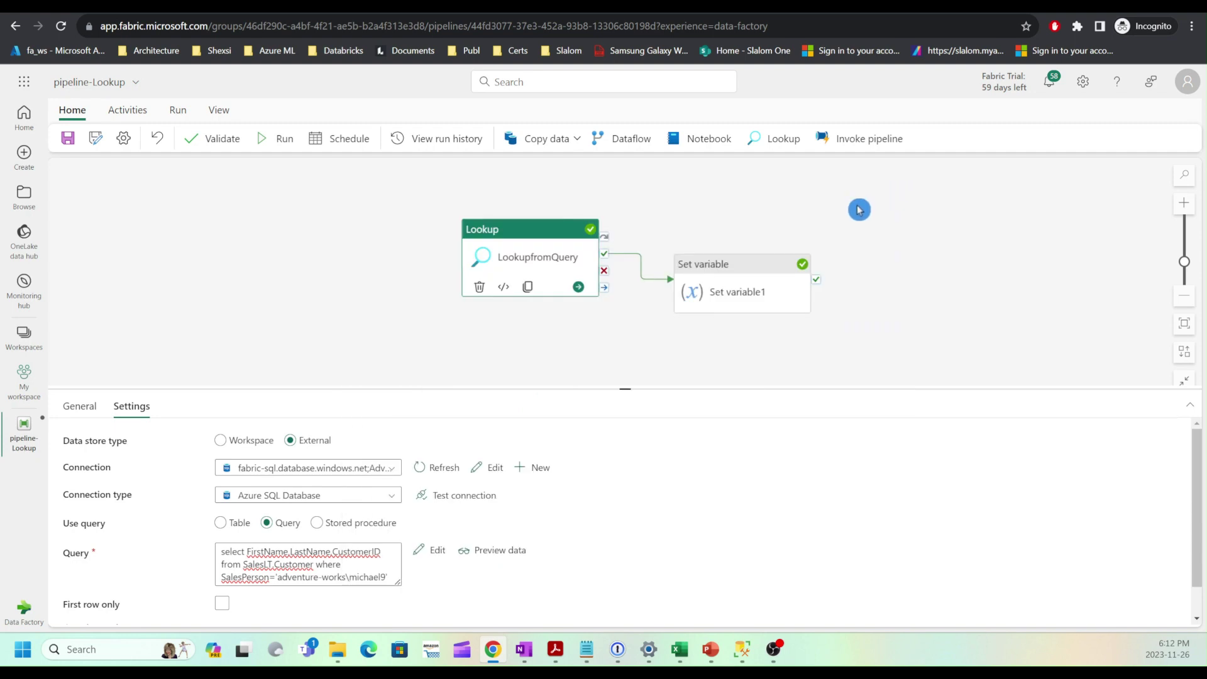
Rename the Set variable activity to 'Set variable NameList' on its General tab.
left_click(727, 270)
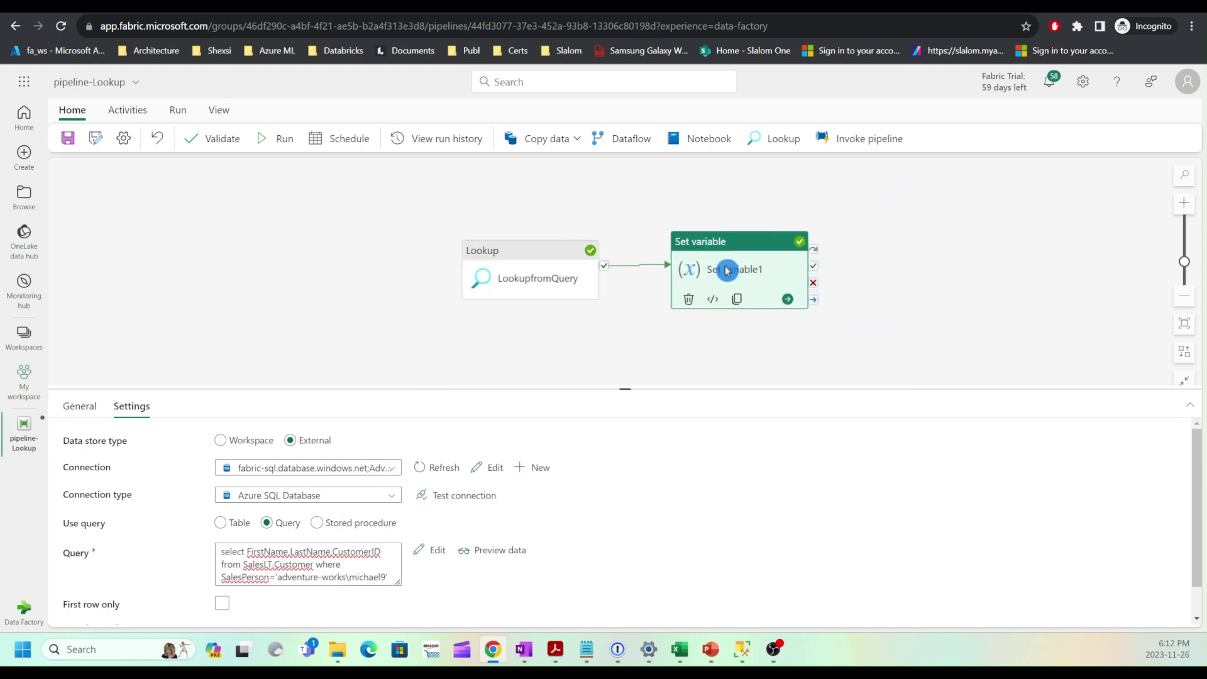
left_click_drag(728, 271, 716, 268)
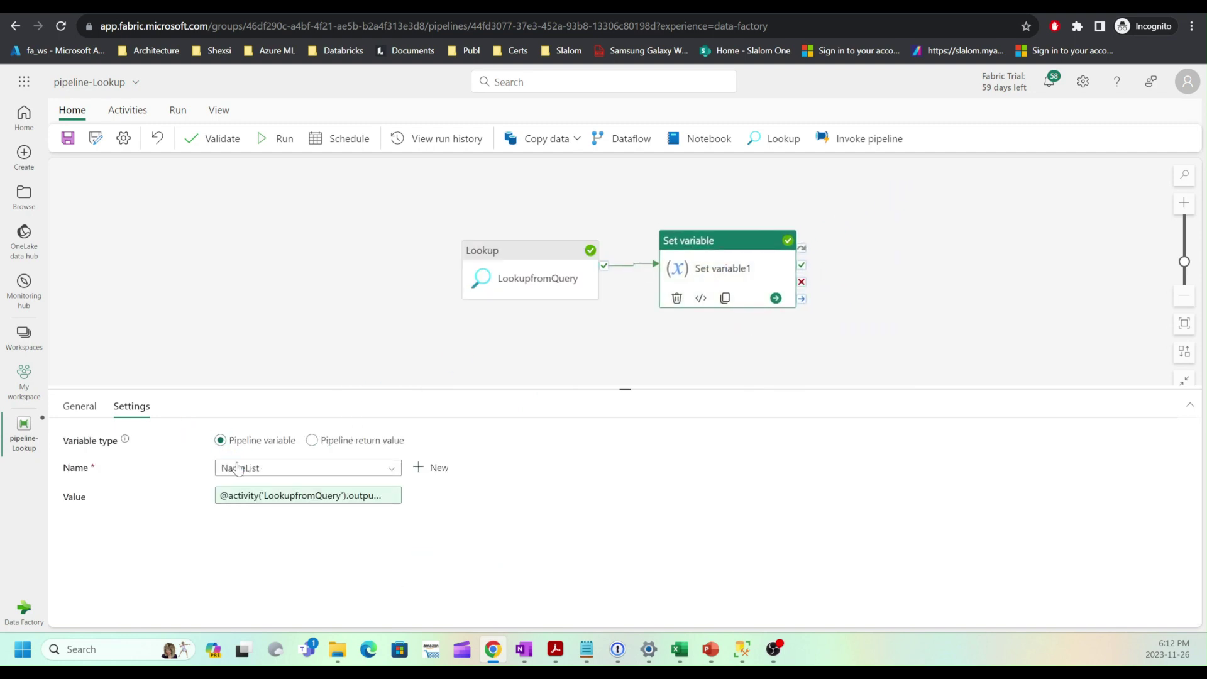
left_click(79, 407)
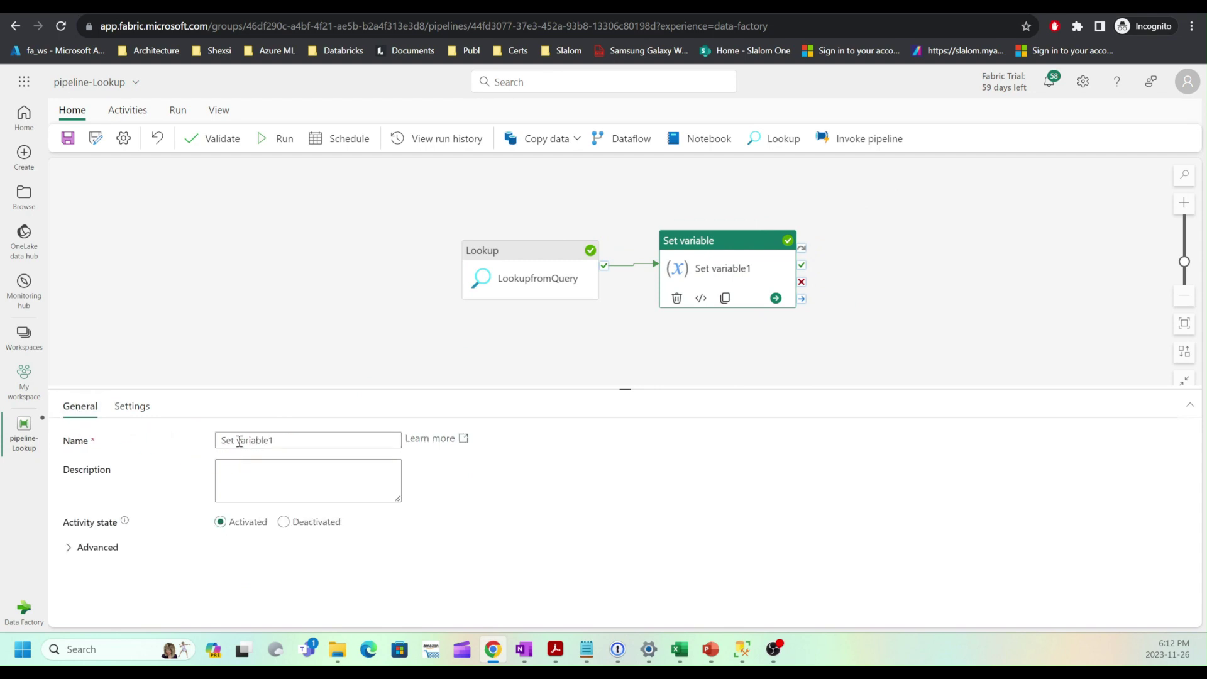
left_click_drag(270, 441, 338, 443)
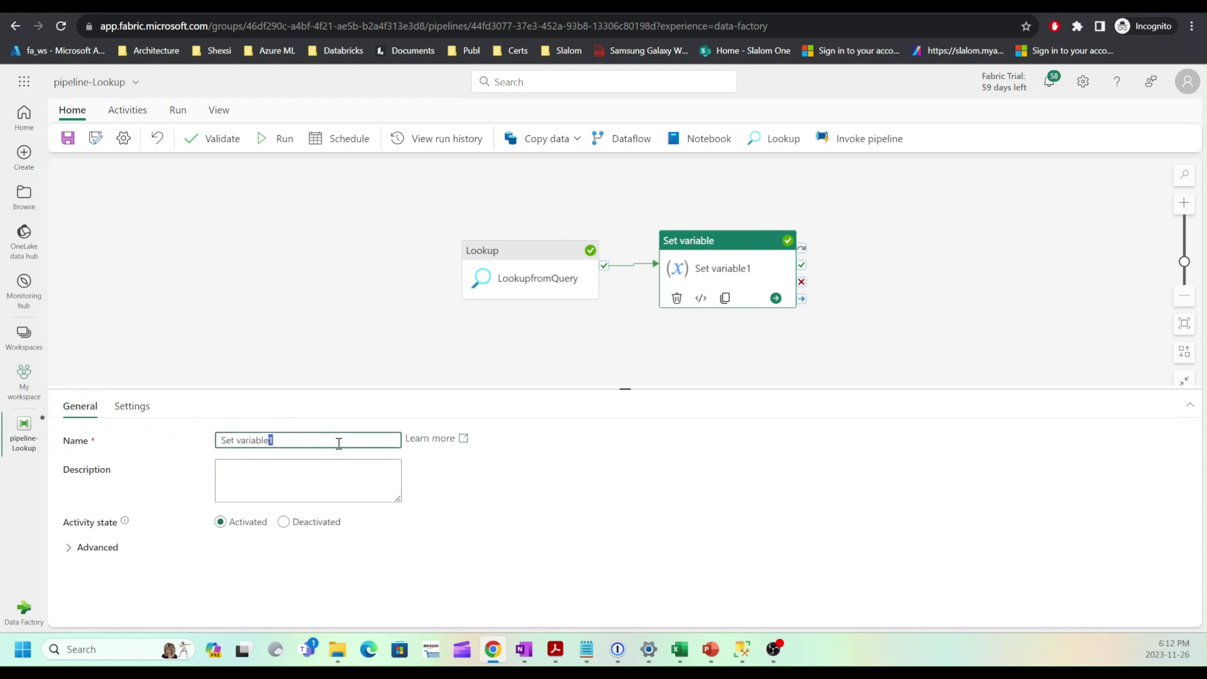
type("Name")
type("Ls")
type("st")
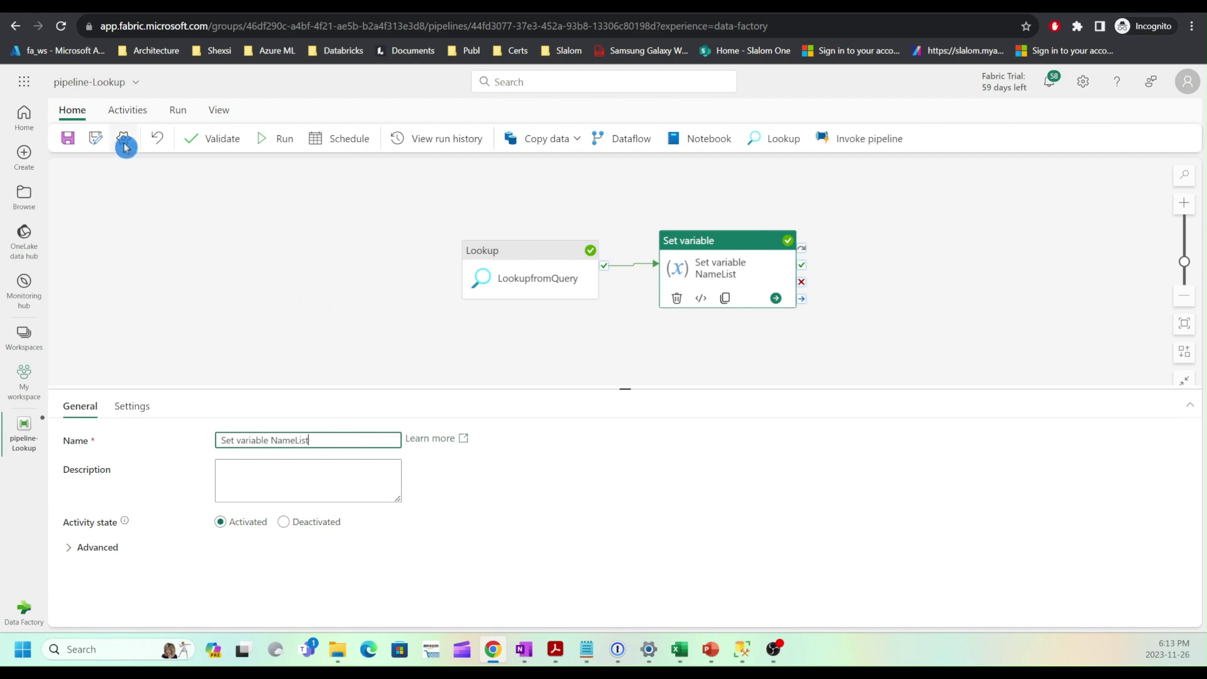
Add a ForEach that runs on success of Set variable NameList and rename it ForEachCustomer.
left_click(127, 113)
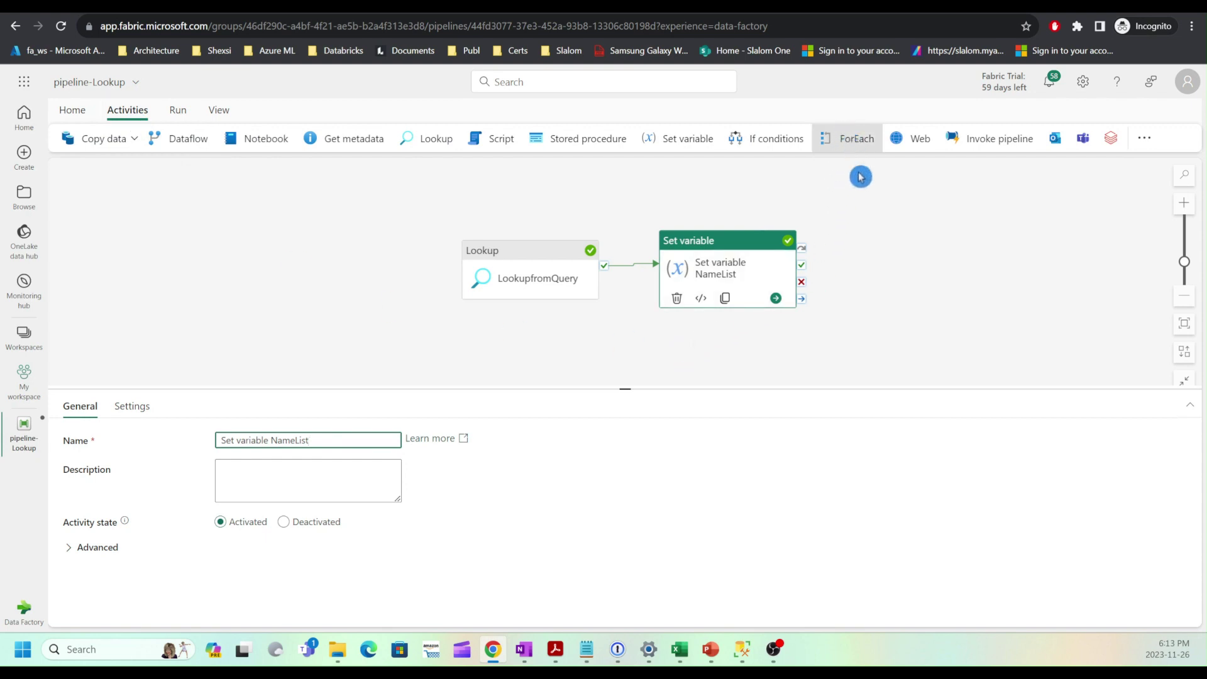
left_click(843, 142)
left_click_drag(882, 264, 890, 225)
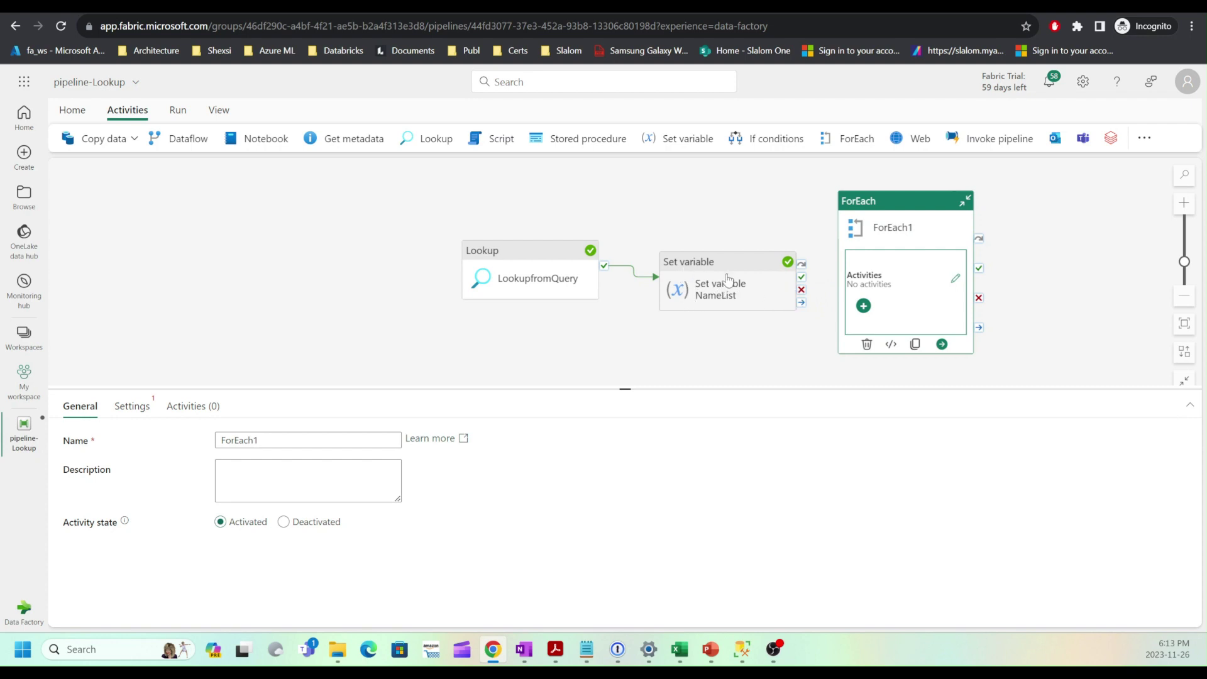
left_click_drag(803, 279, 859, 295)
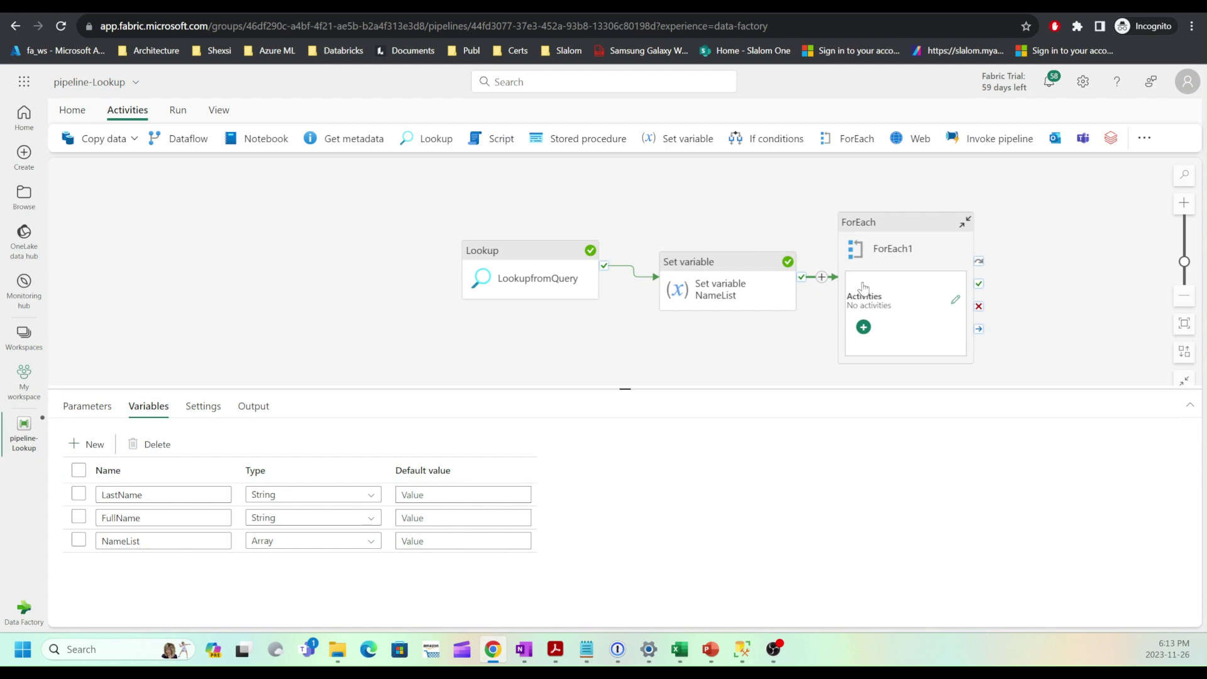
left_click_drag(884, 227, 884, 206)
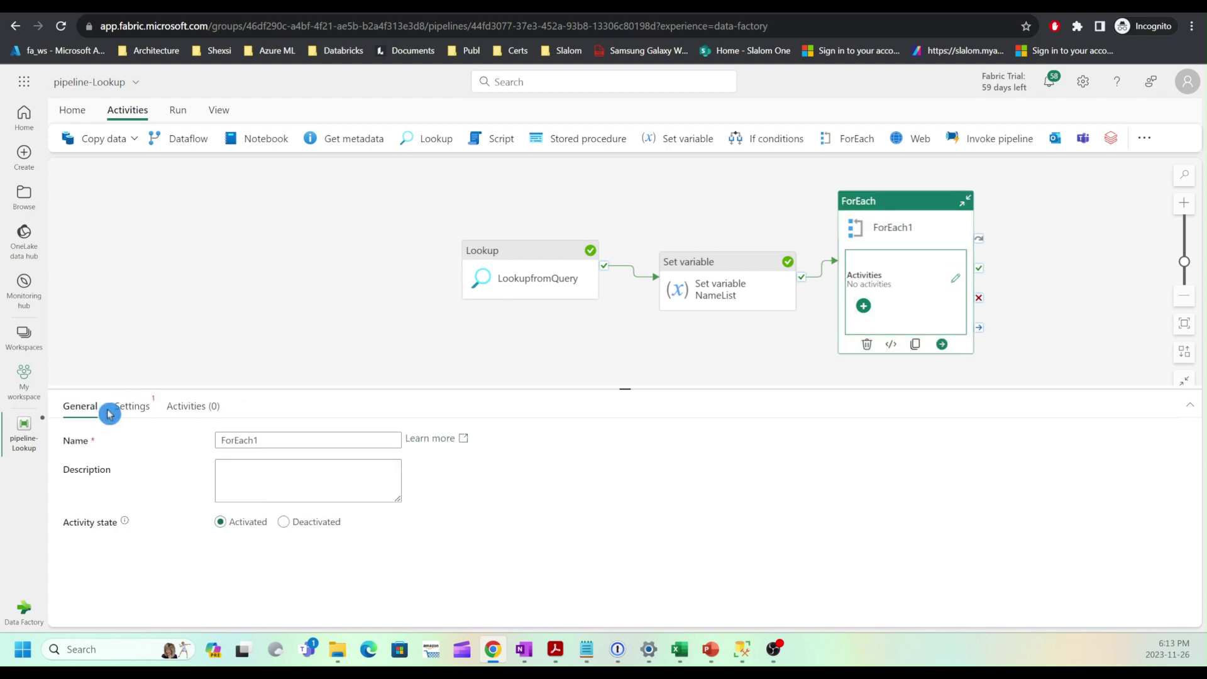
left_click_drag(255, 440, 336, 430)
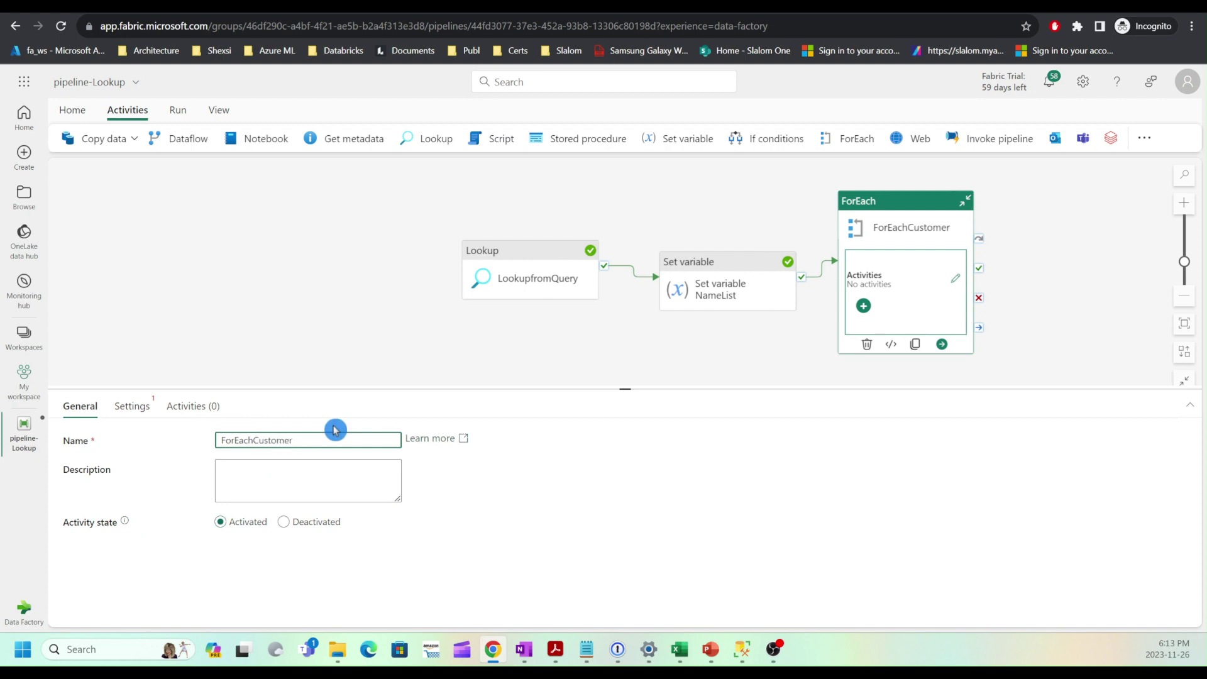
left_click(956, 347)
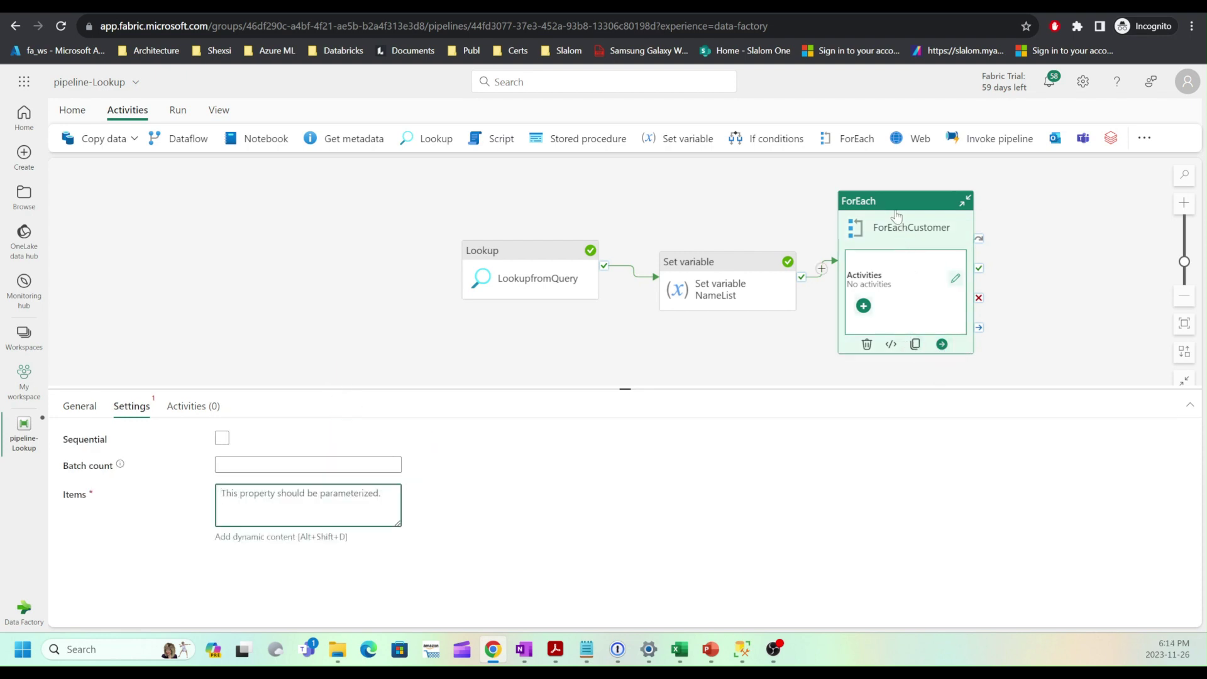
left_click(859, 197)
left_click(390, 494)
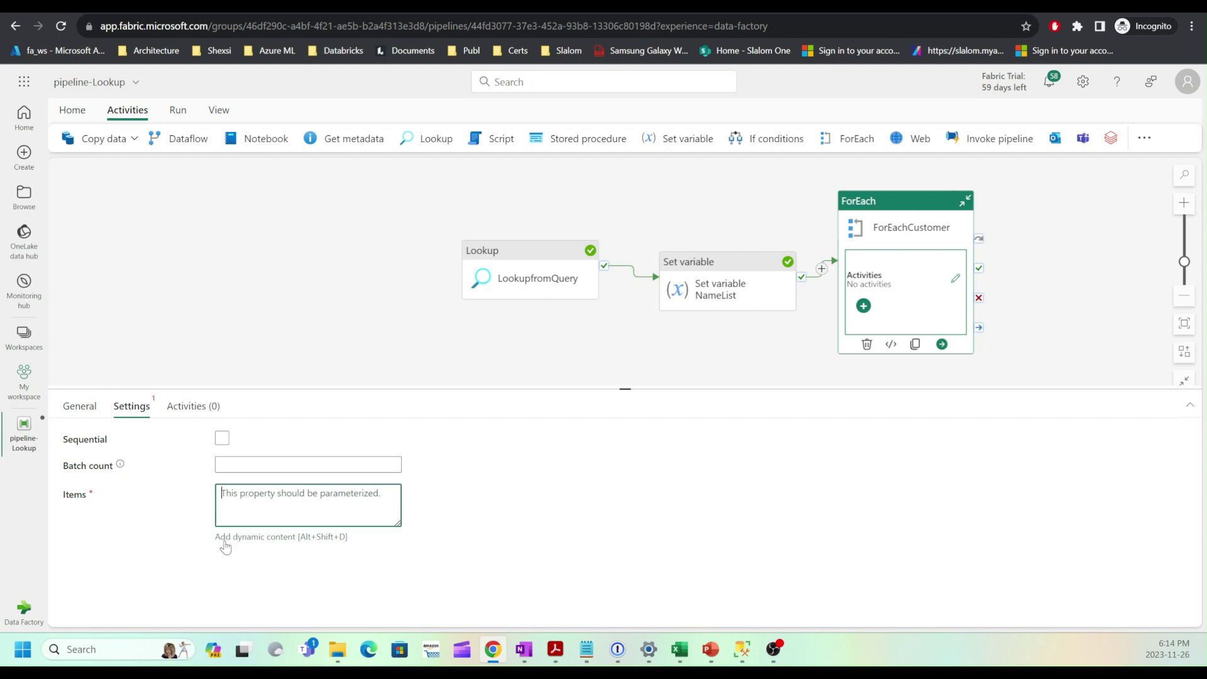
left_click(266, 539)
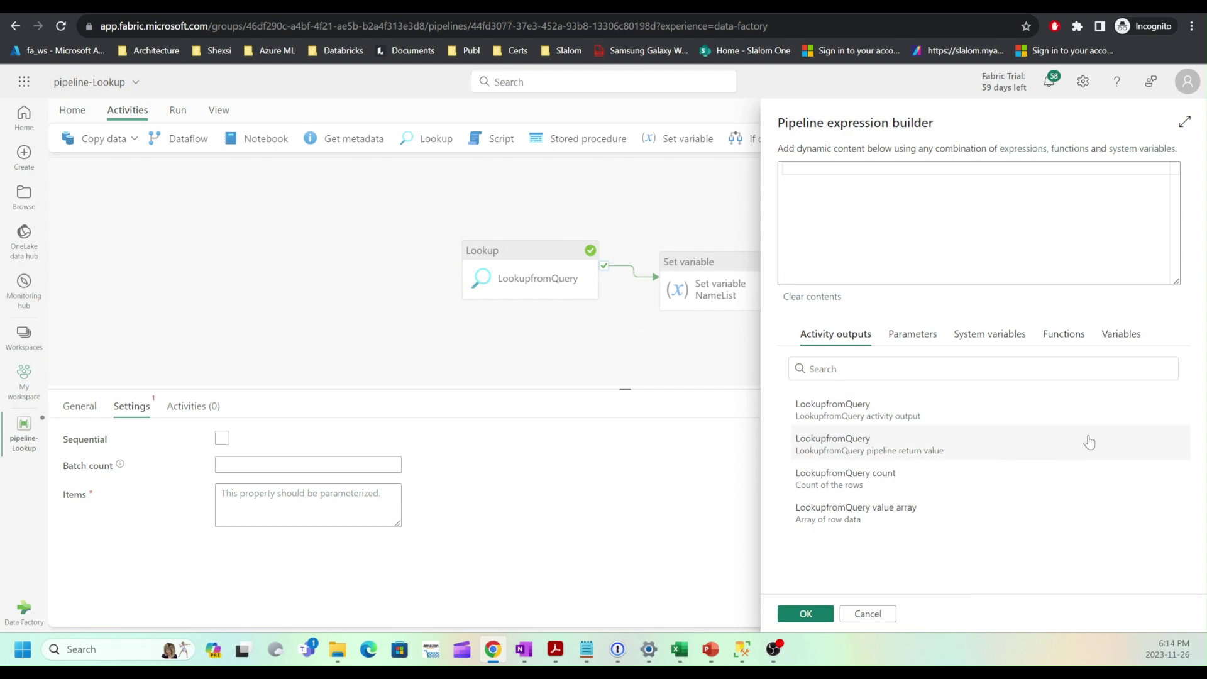
left_click(1129, 334)
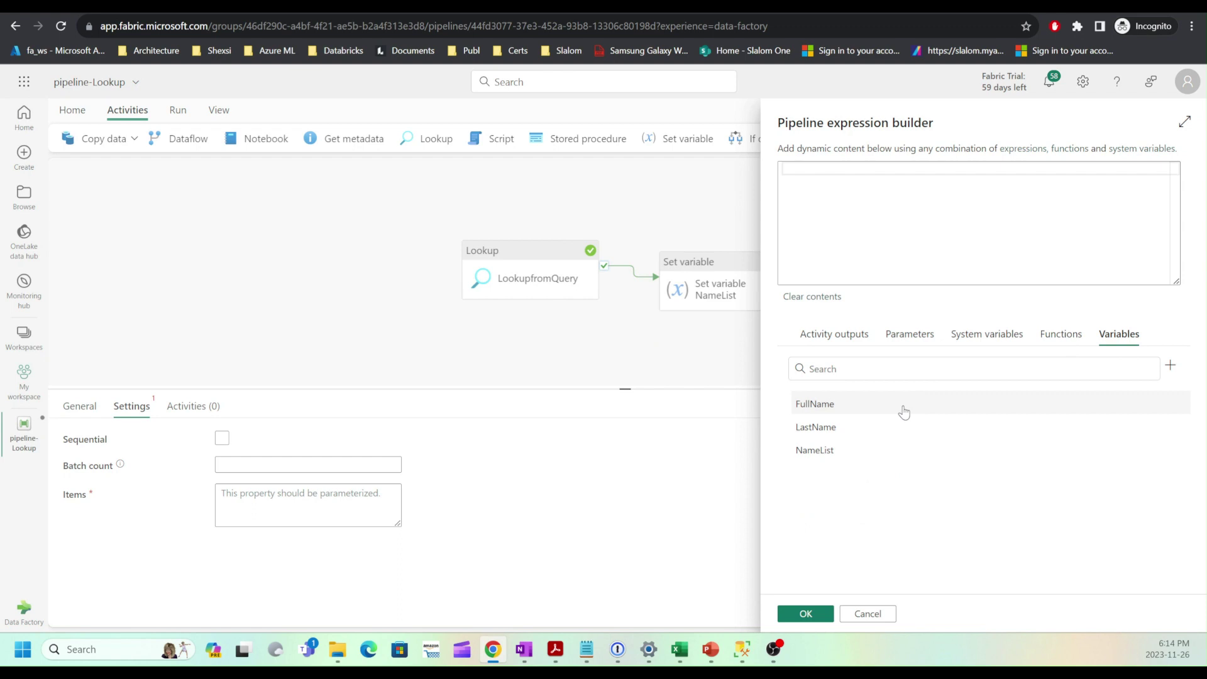
left_click(688, 294)
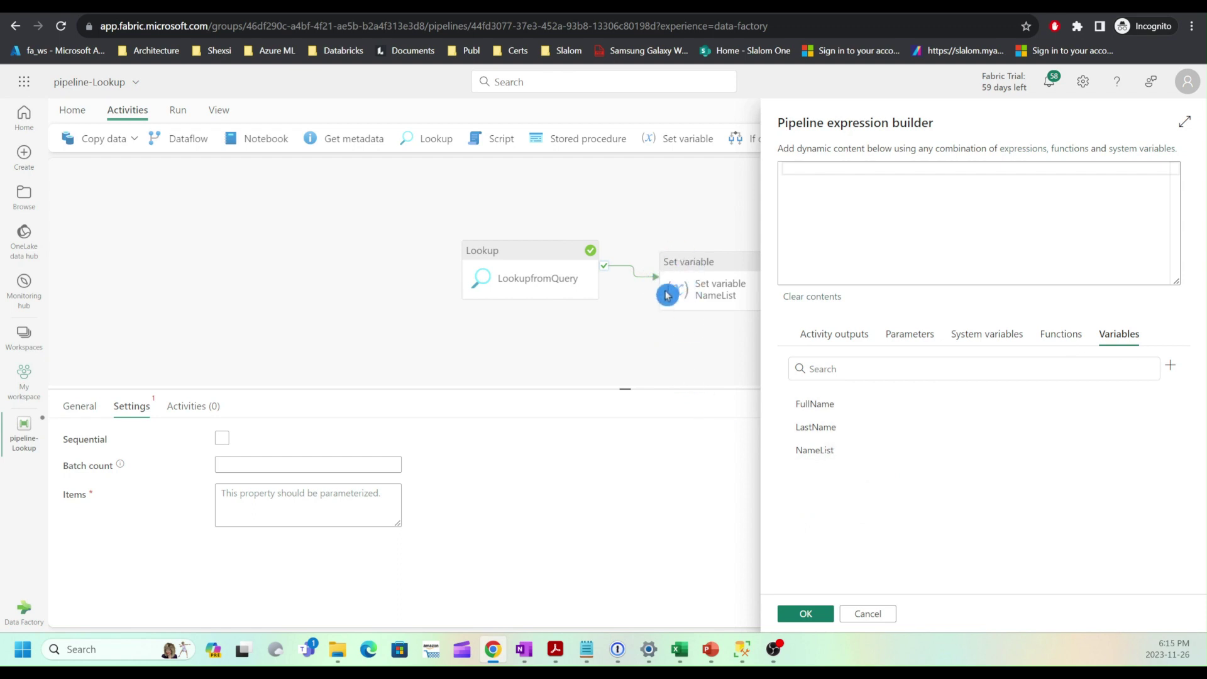
left_click(813, 450)
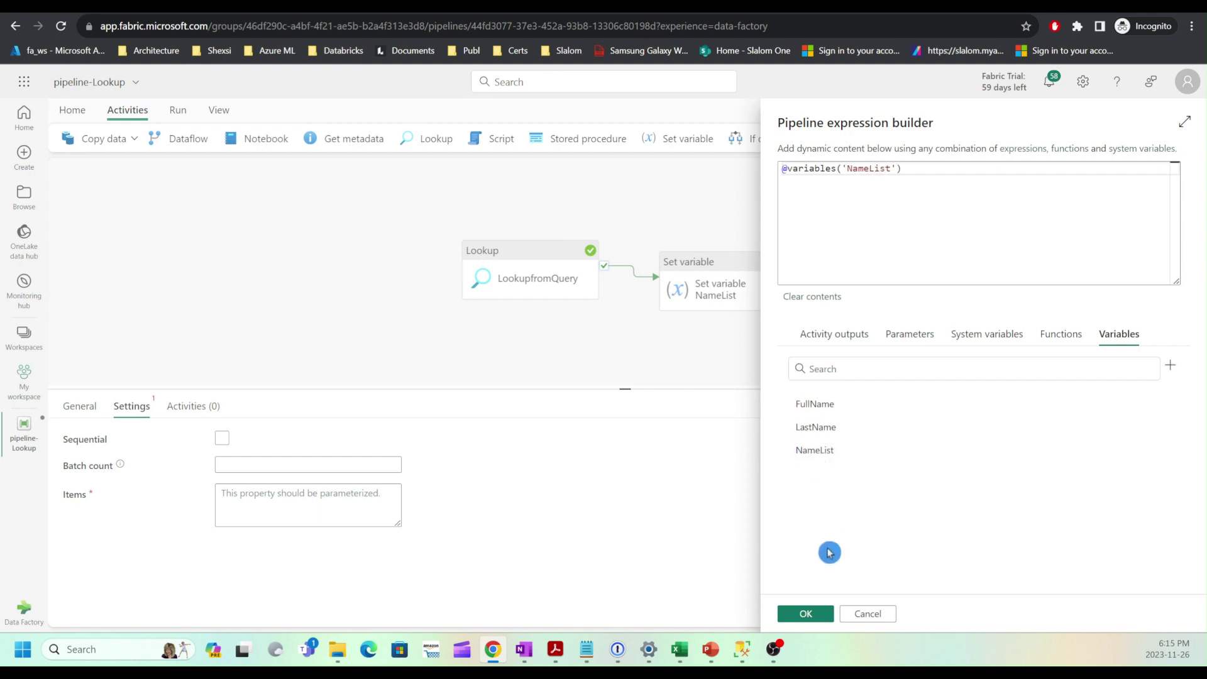
left_click(816, 621)
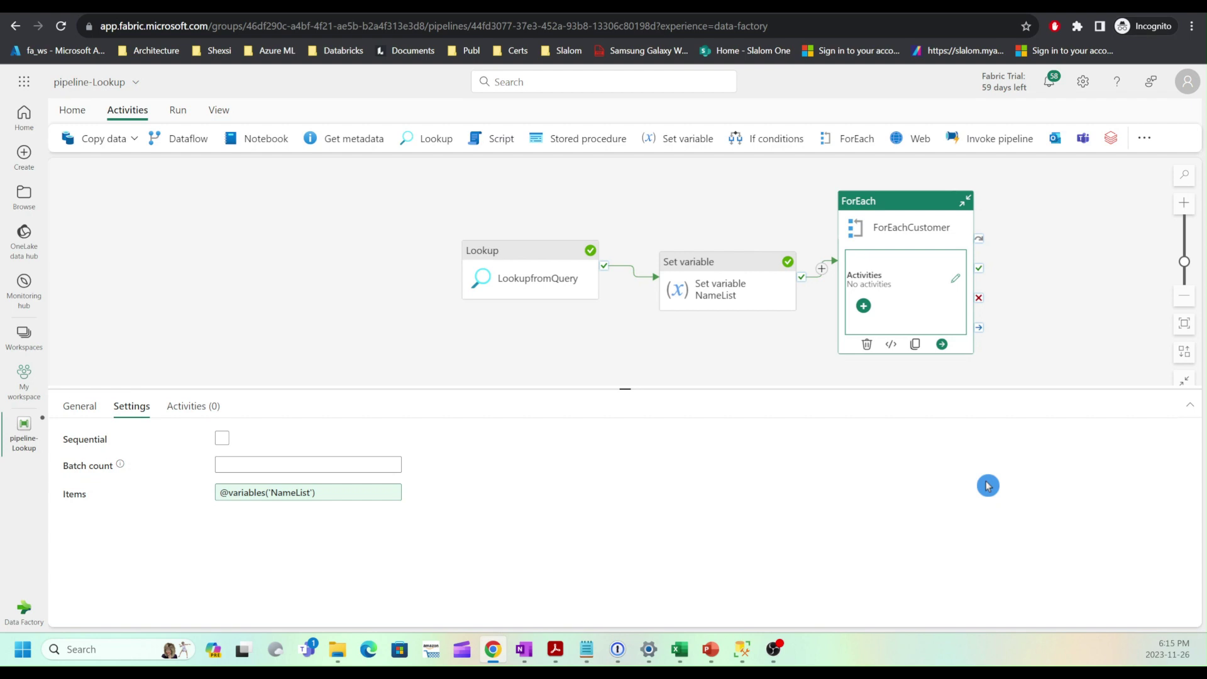
Switch to SSMS to view the script that creates sp_SetSalesOrderStatus.
left_click(743, 650)
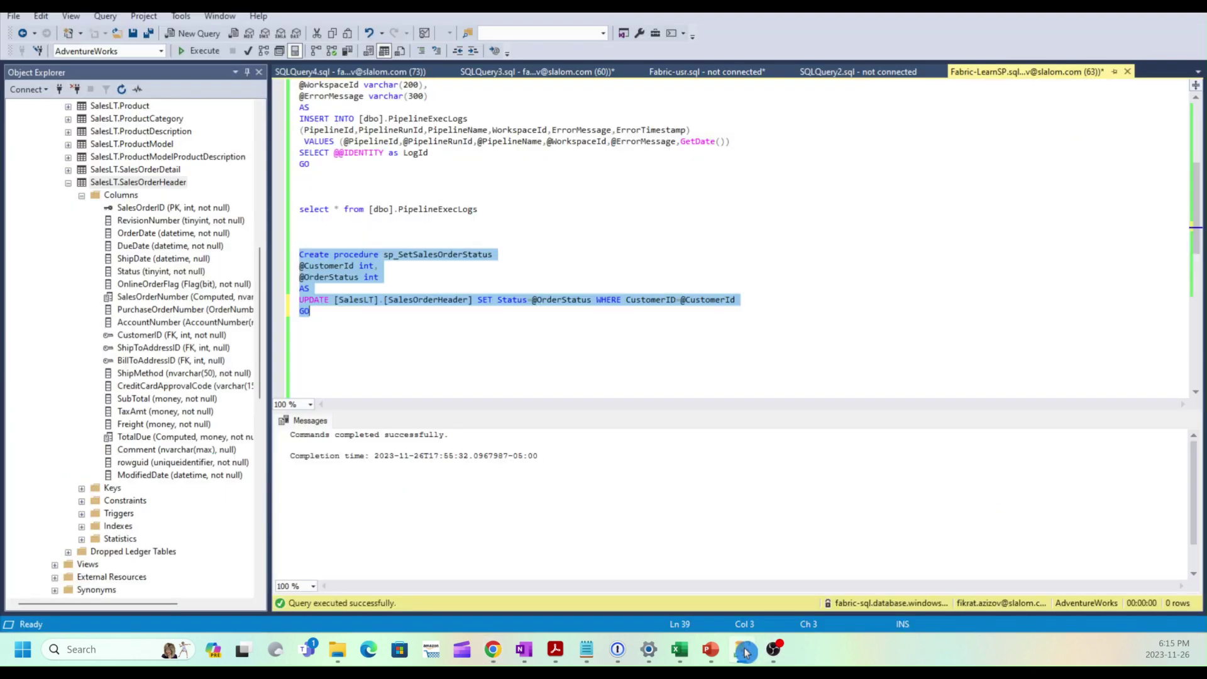
left_click(458, 329)
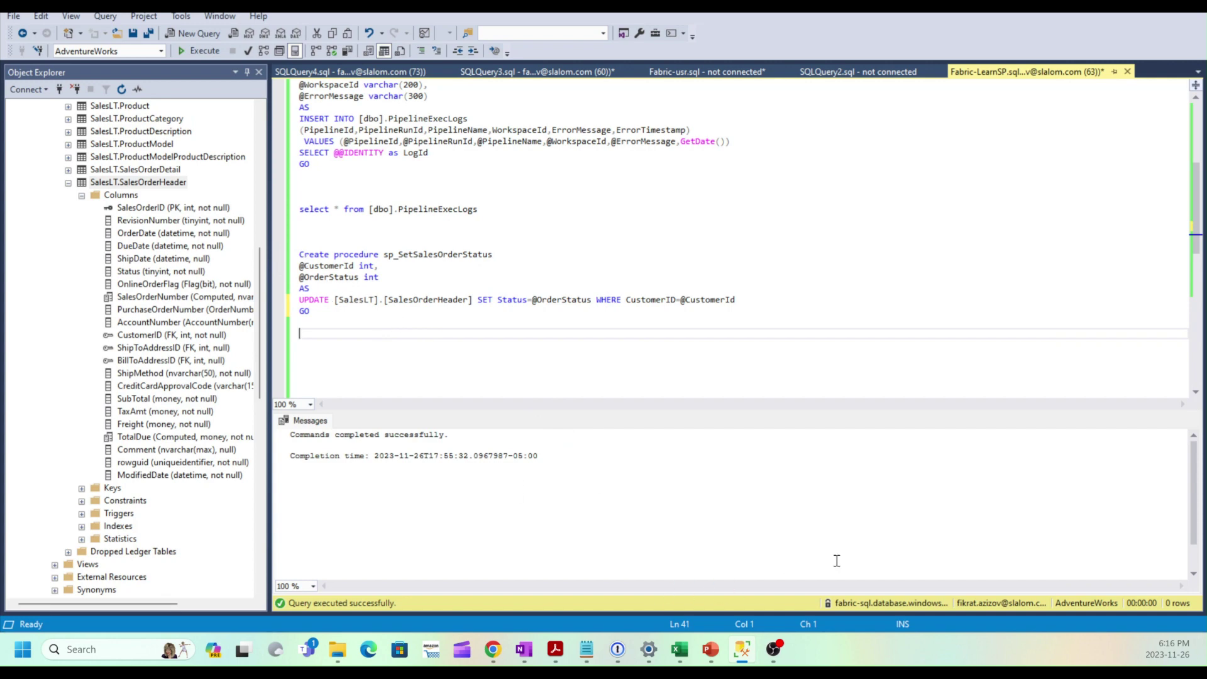
Back in Fabric, add a Stored procedure activity inside the ForEachCustomer loop.
left_click(494, 654)
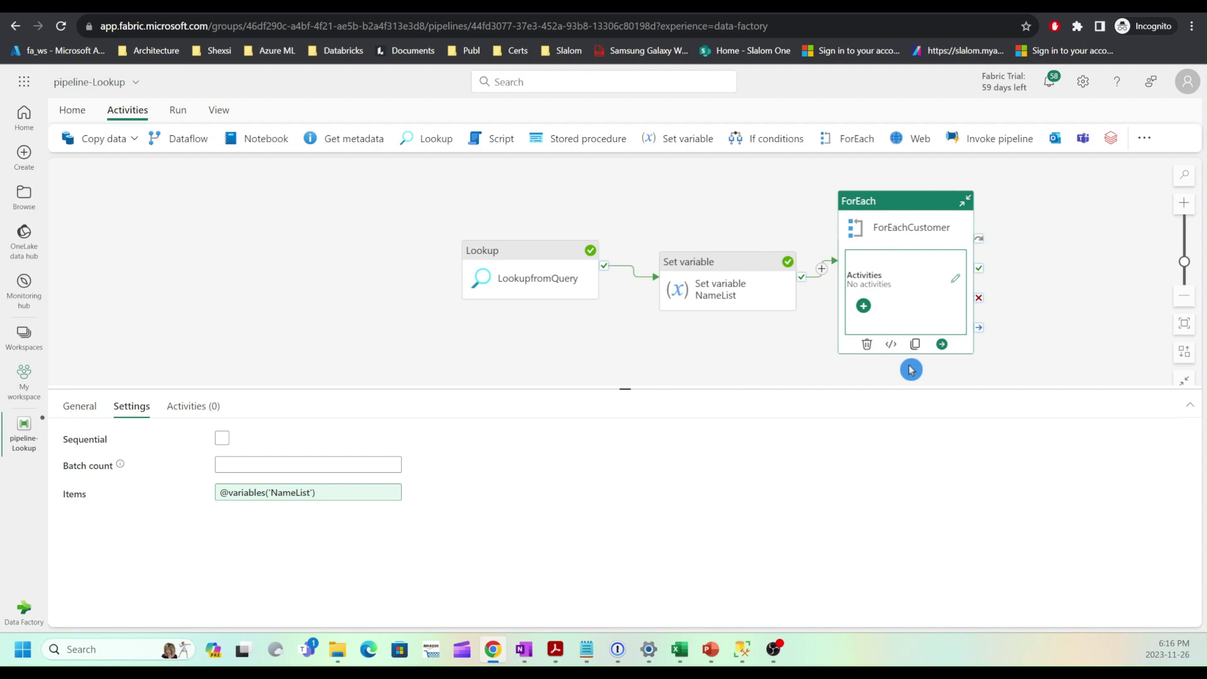
left_click(864, 307)
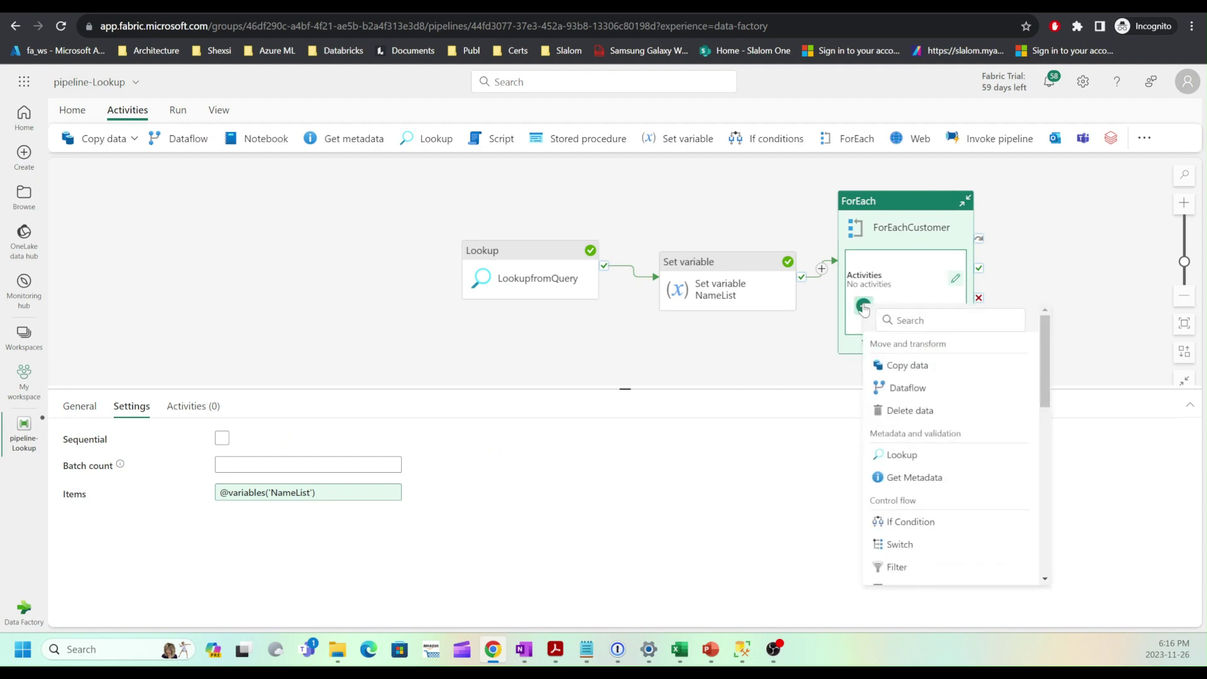
scroll(915, 494, "down", 5)
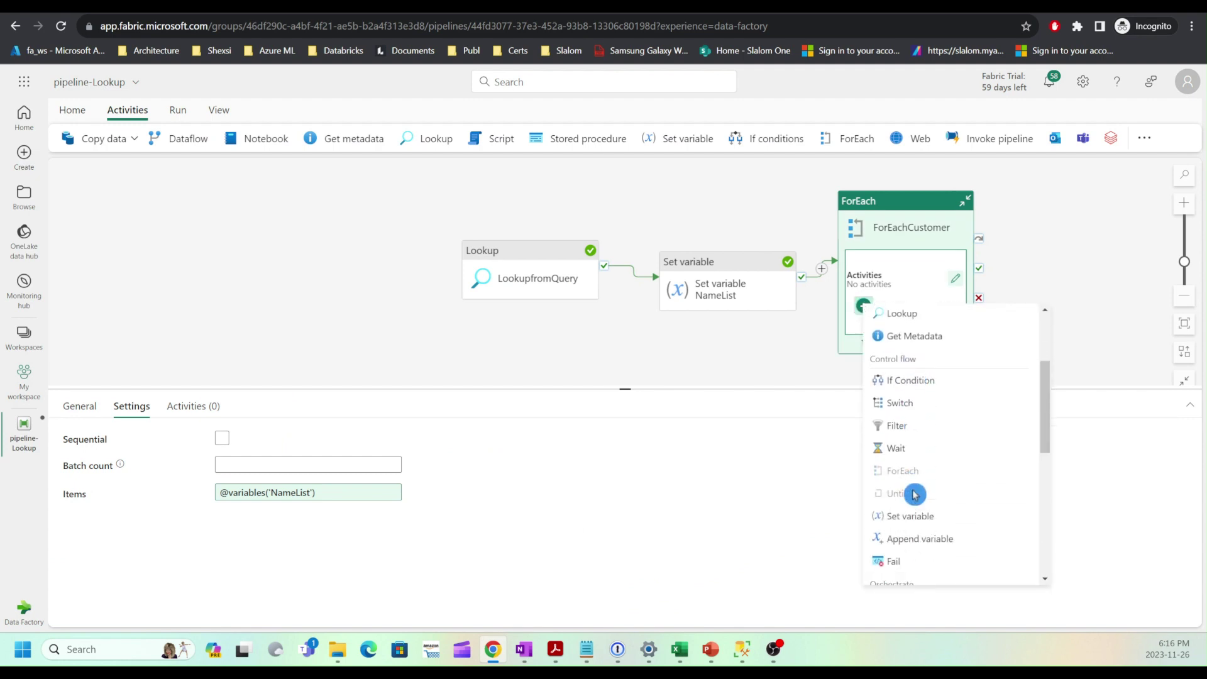
scroll(915, 494, "down", 3)
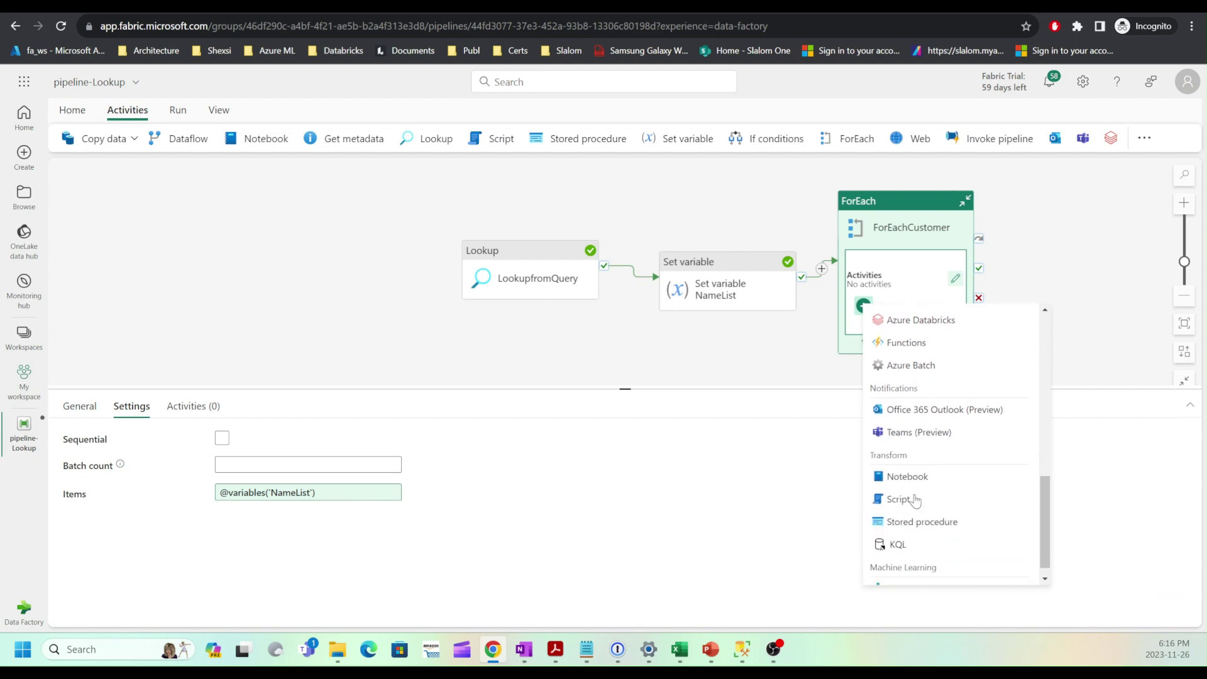
scroll(916, 503, "down", 1)
left_click(918, 508)
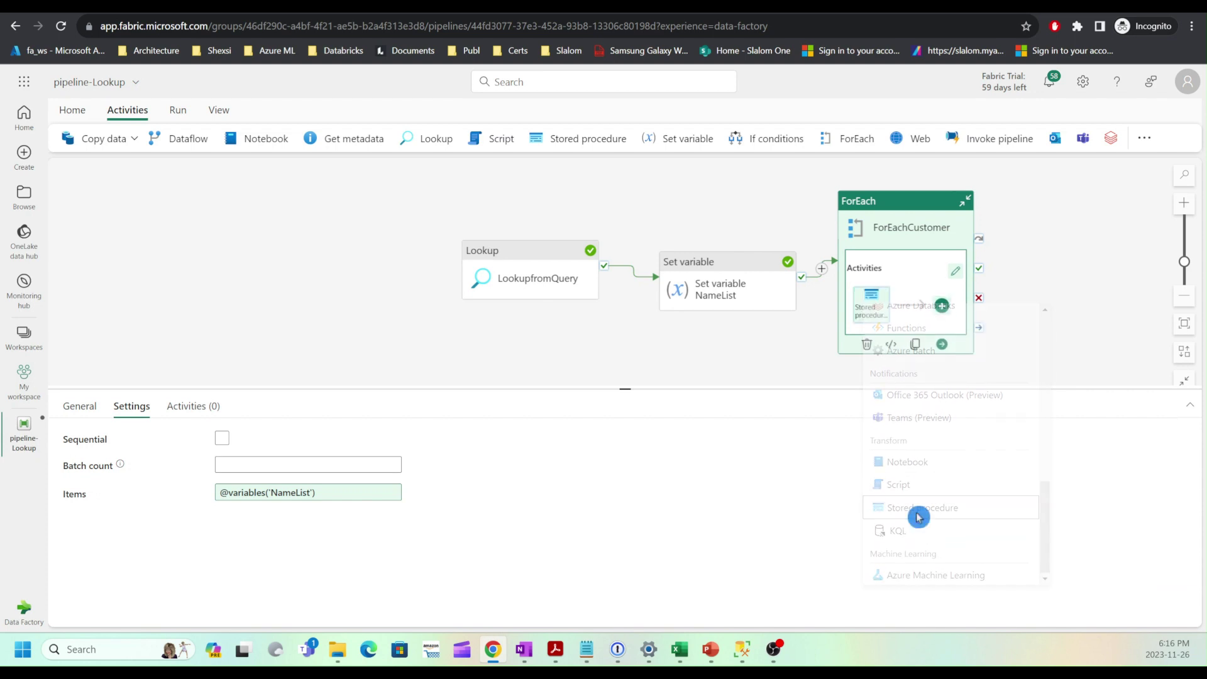
Start renaming the activity, replacing its trailing 1 with '-Update'.
left_click(879, 300)
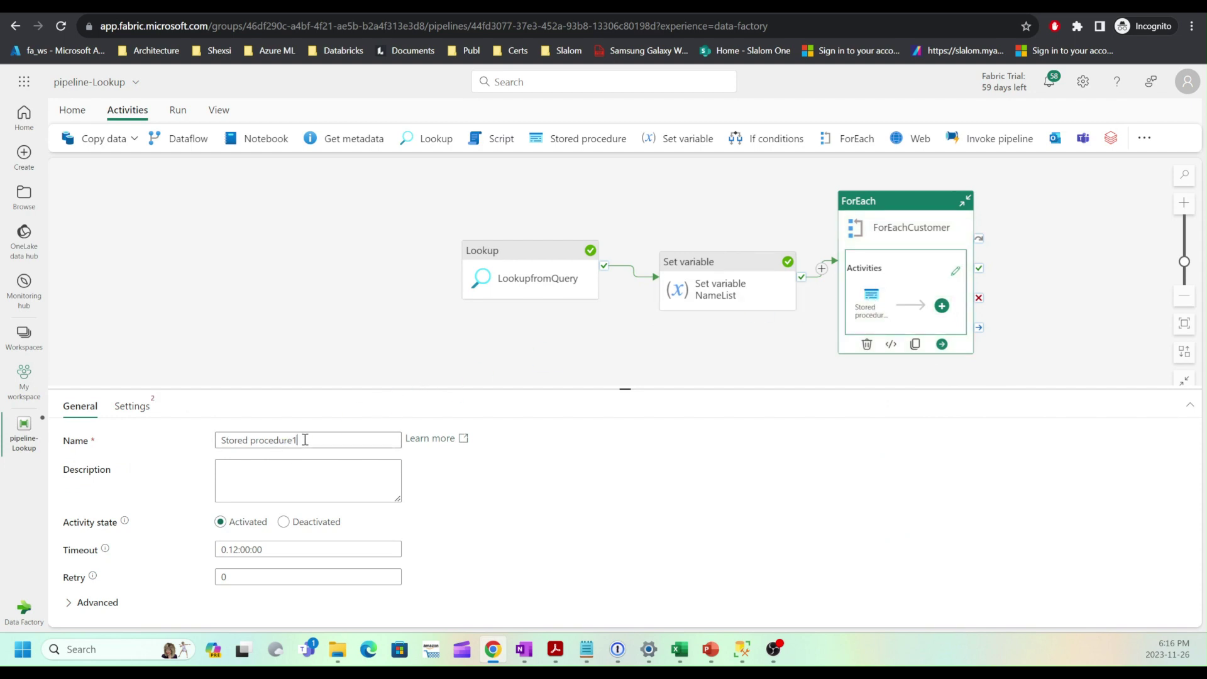
left_click_drag(306, 440, 291, 440)
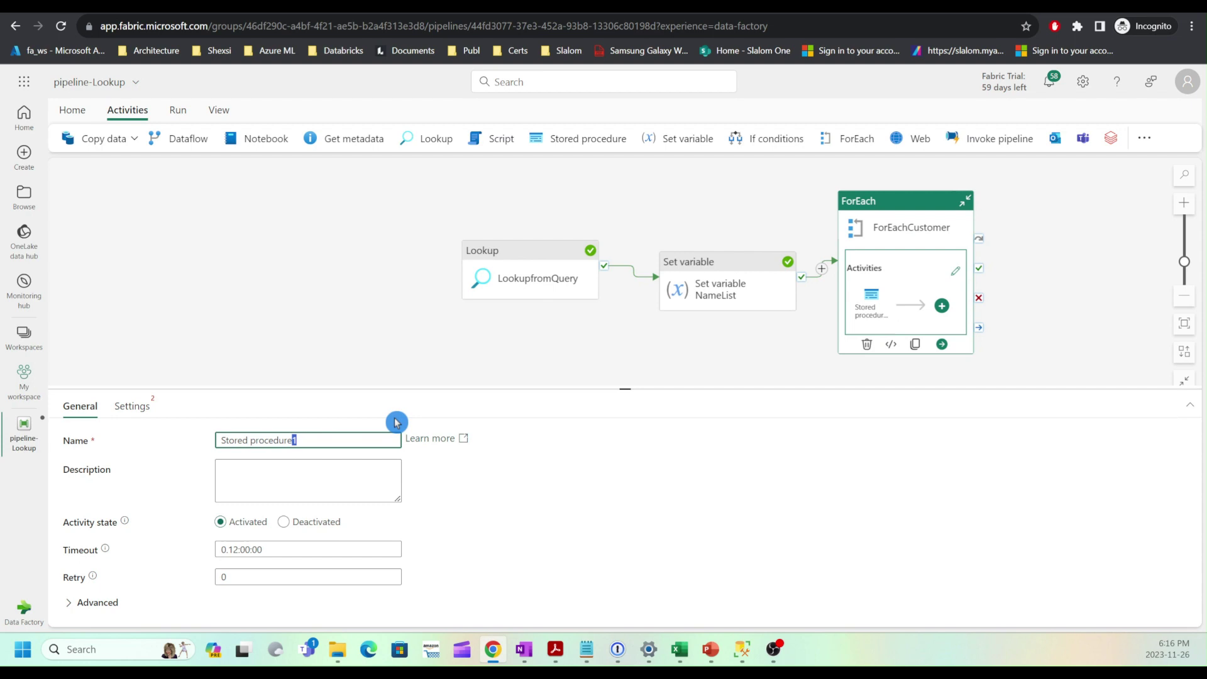
type("-UpdateC")
Name it Stored procedure-UpdateSalesOrder, use fabric-sql's sp_SetSalesOrderStatus and import its parameters.
key("BackSpace")
type("SalesOrder")
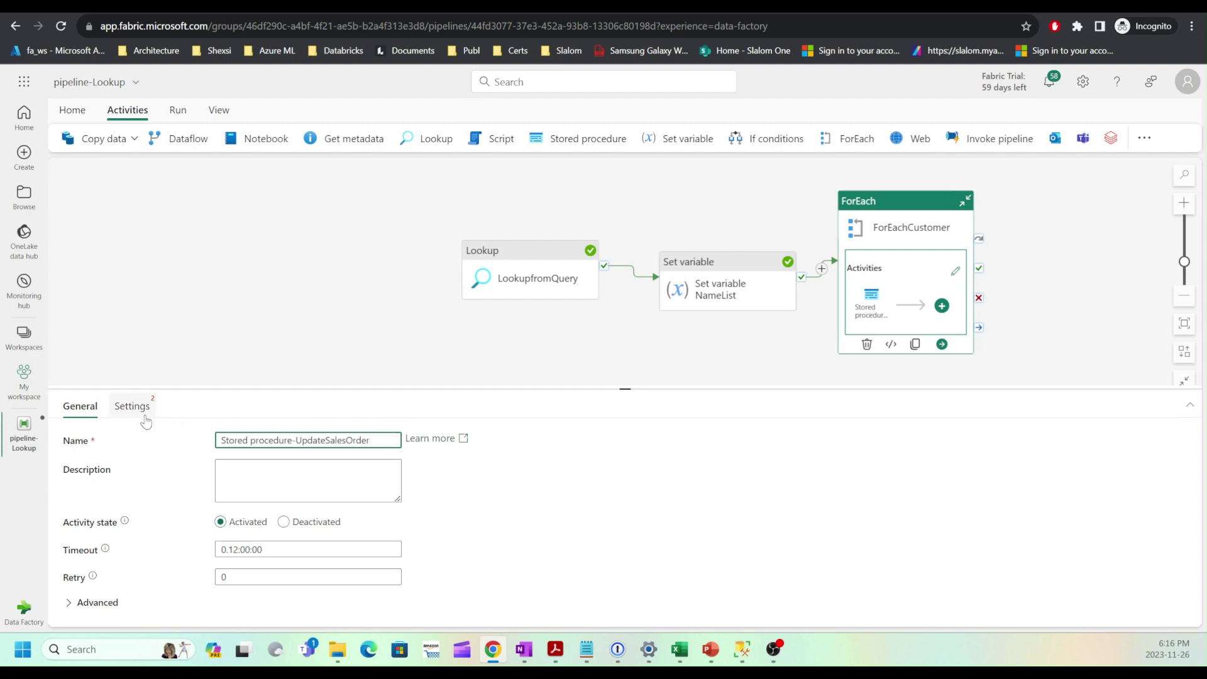
left_click(135, 407)
left_click(191, 445)
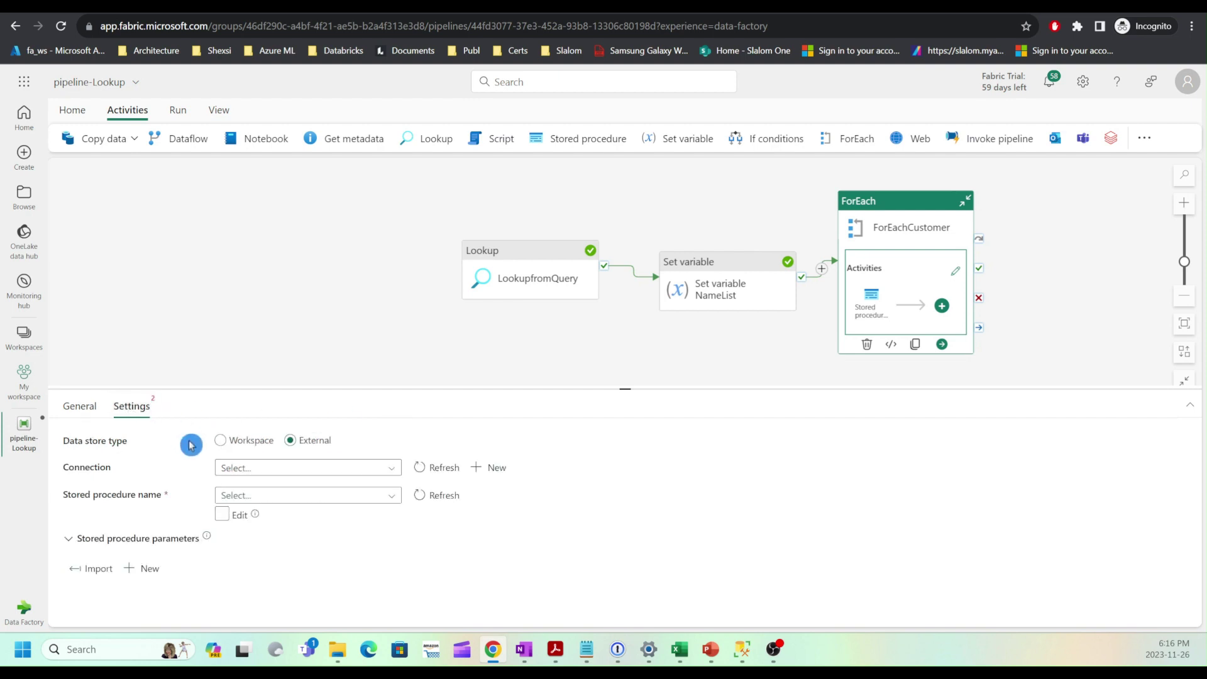
left_click(397, 467)
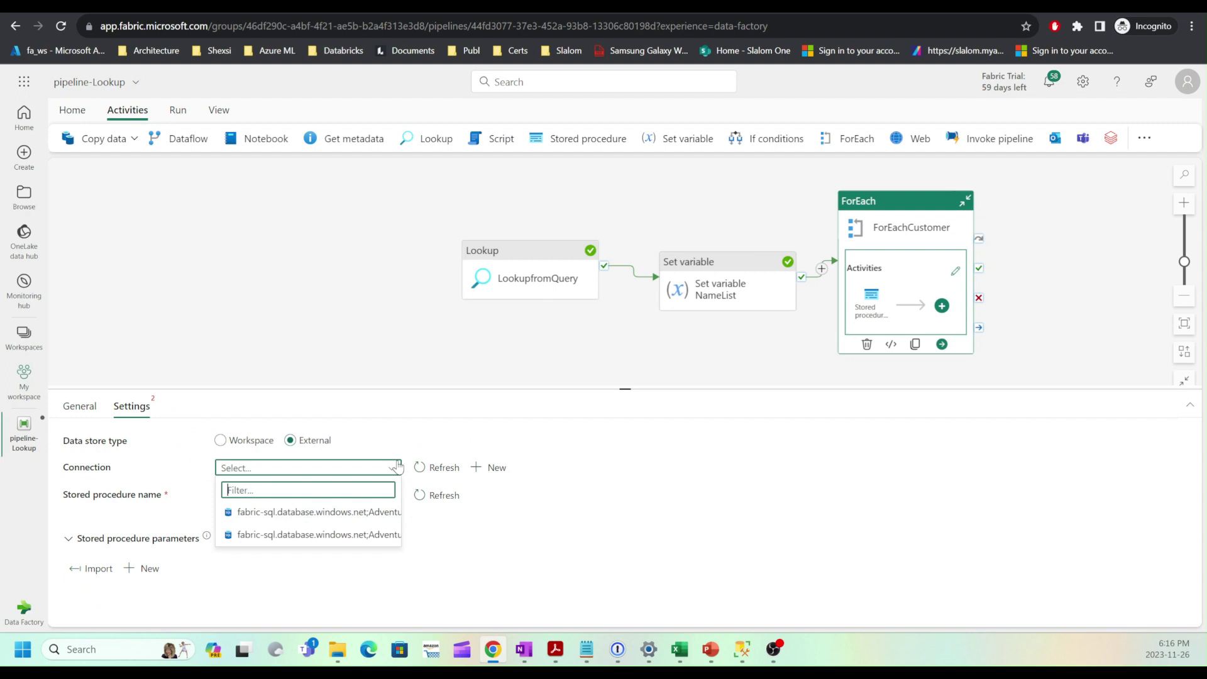
left_click(343, 512)
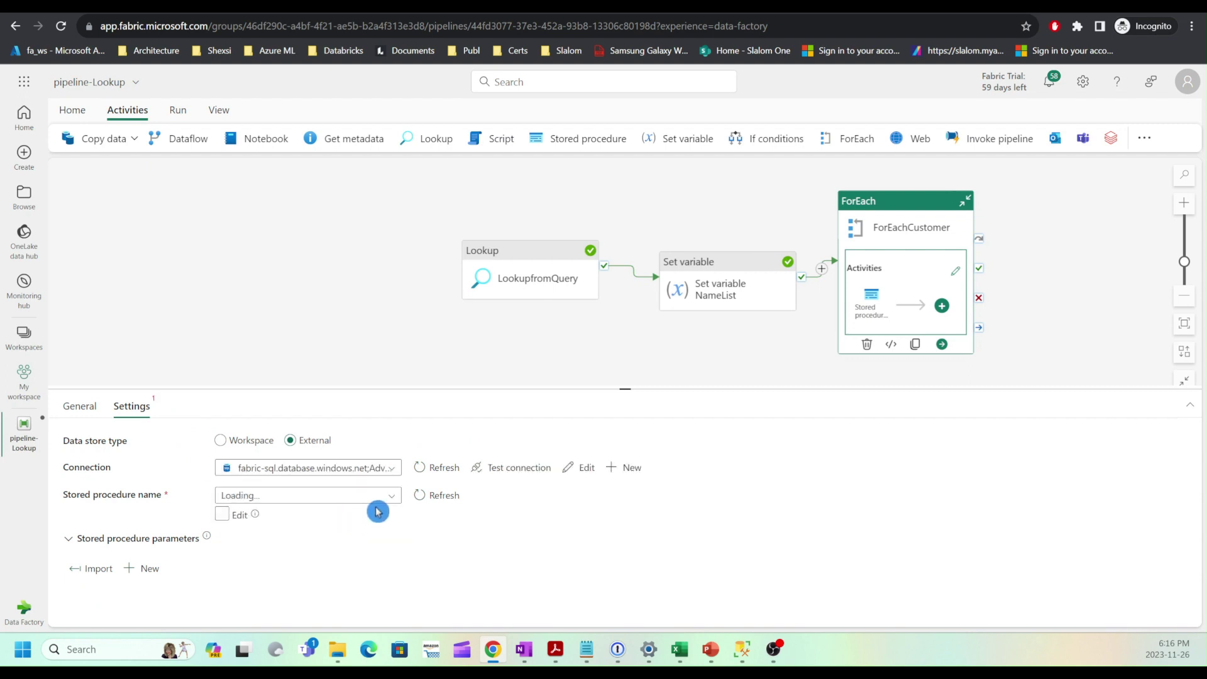
left_click(355, 496)
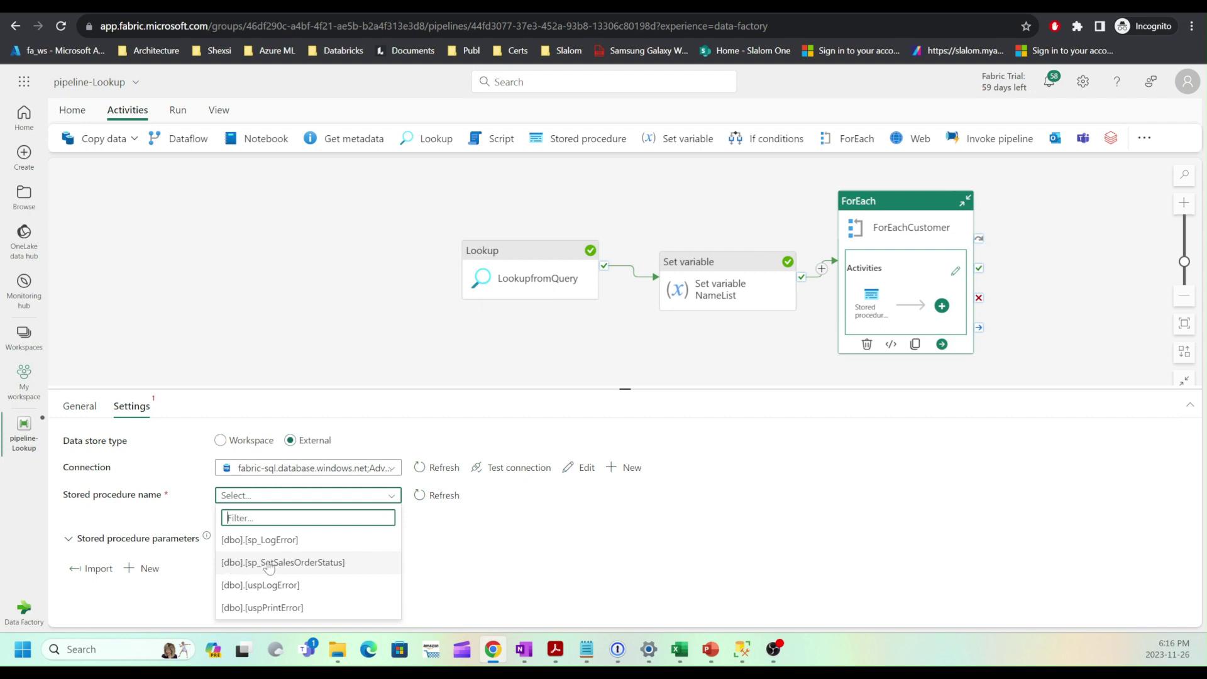
left_click(269, 563)
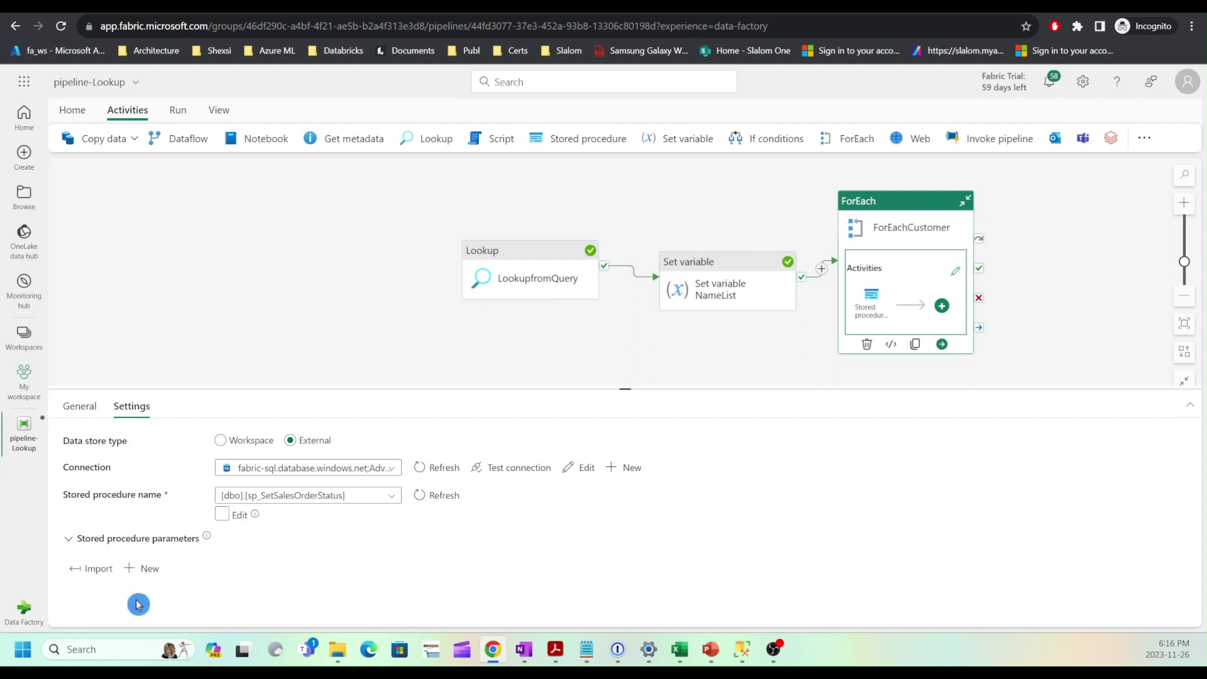
left_click(92, 569)
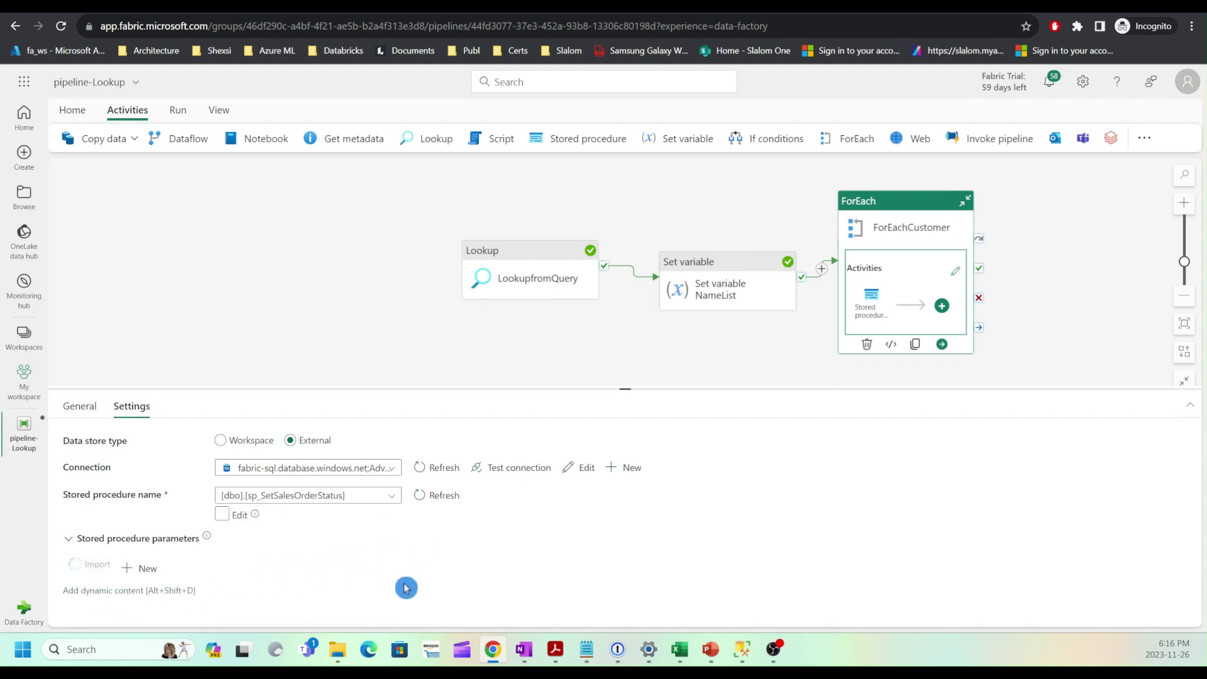
scroll(460, 569, "down", 1)
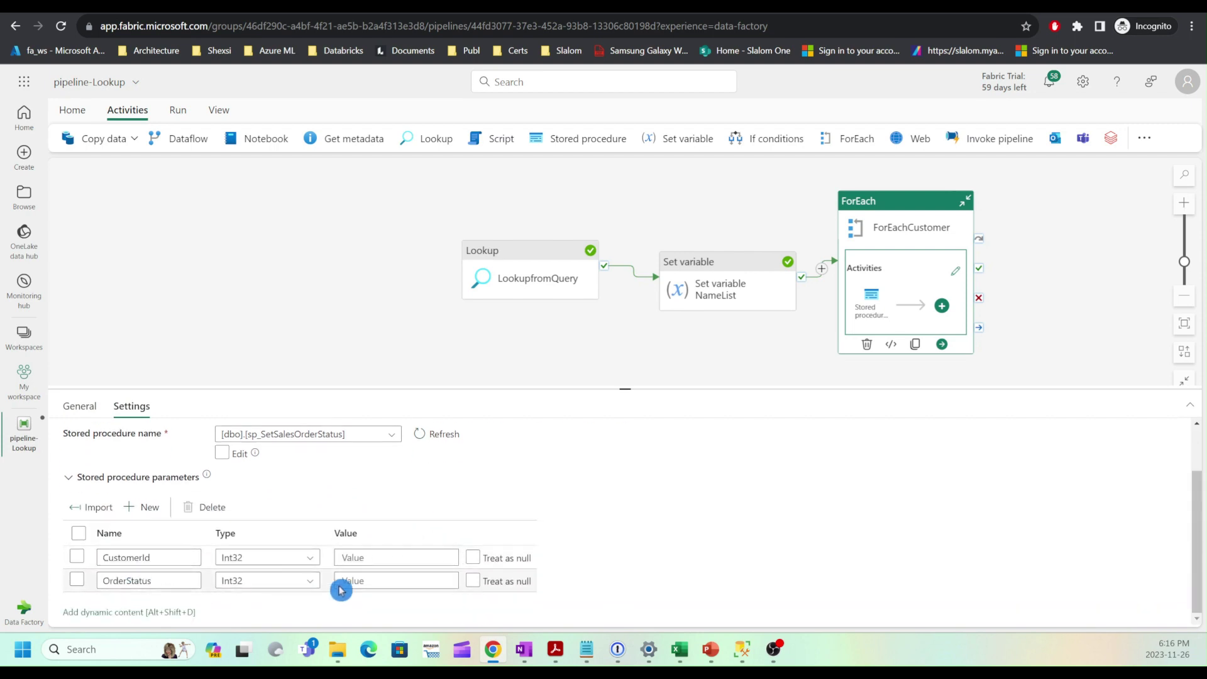
left_click(362, 558)
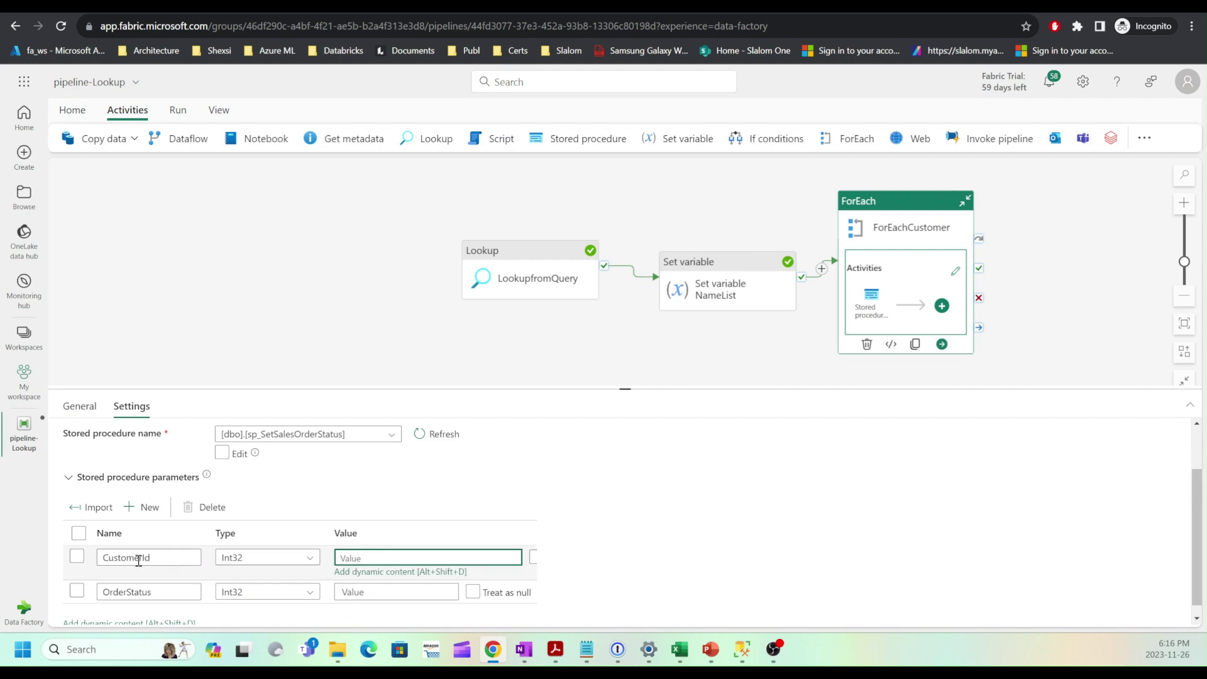
left_click(337, 558)
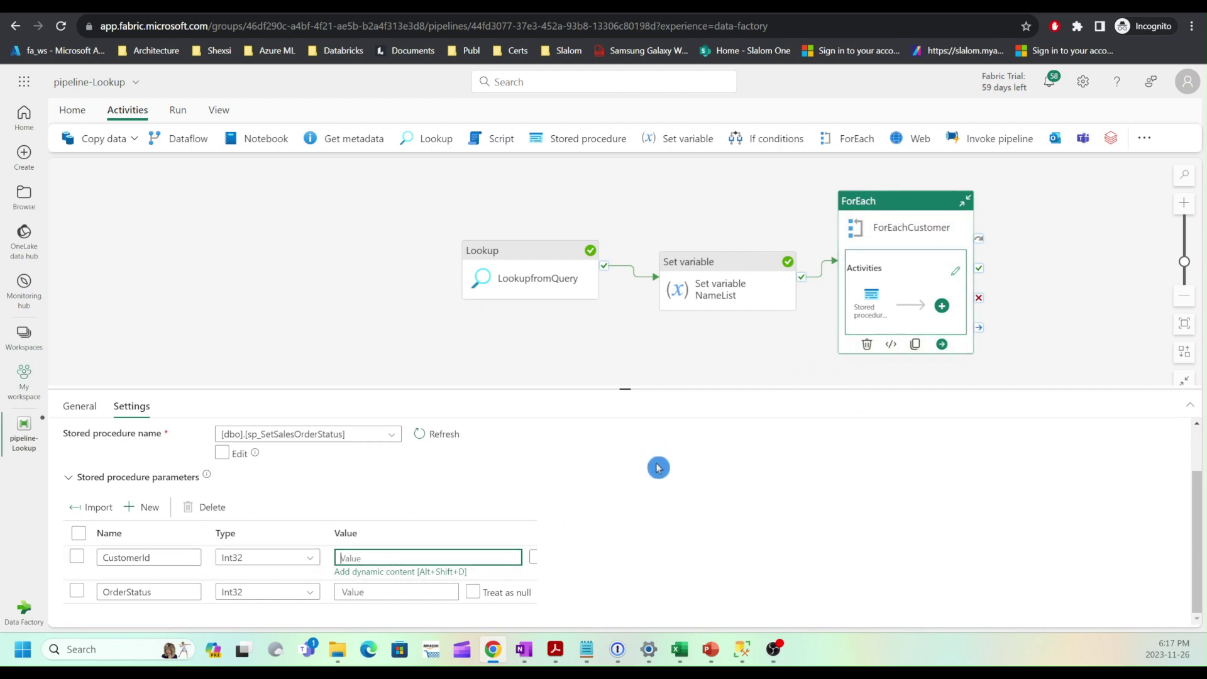
left_click(397, 573)
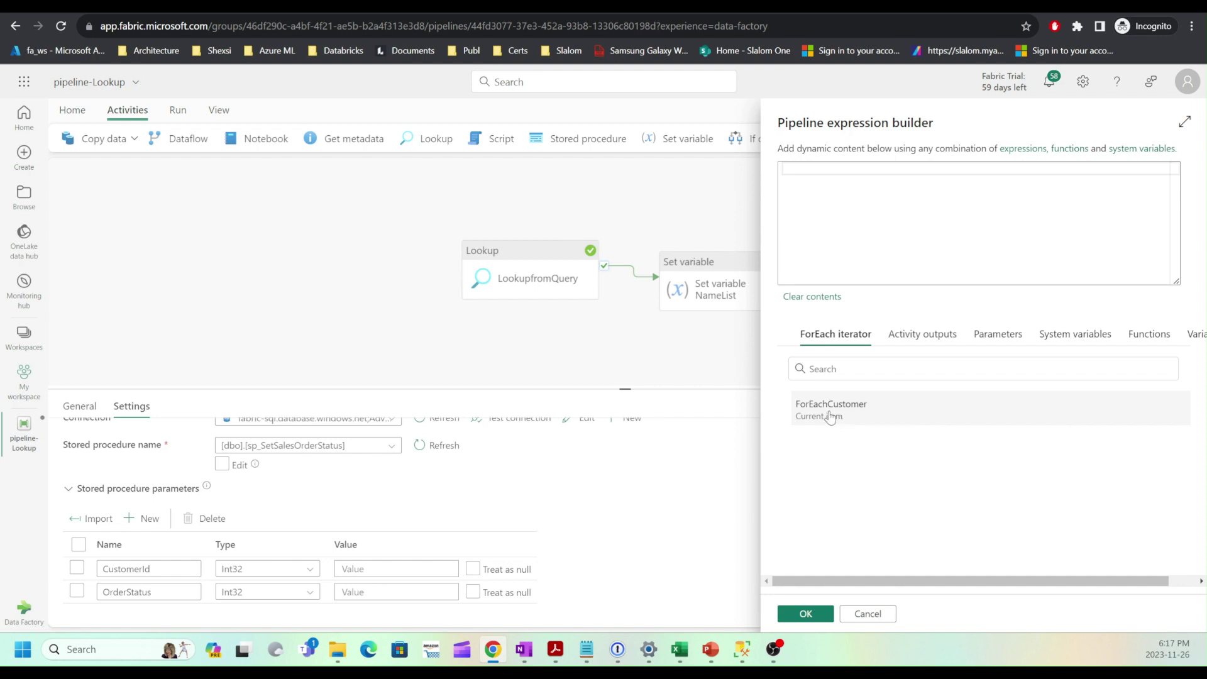
left_click(851, 418)
left_click(833, 170)
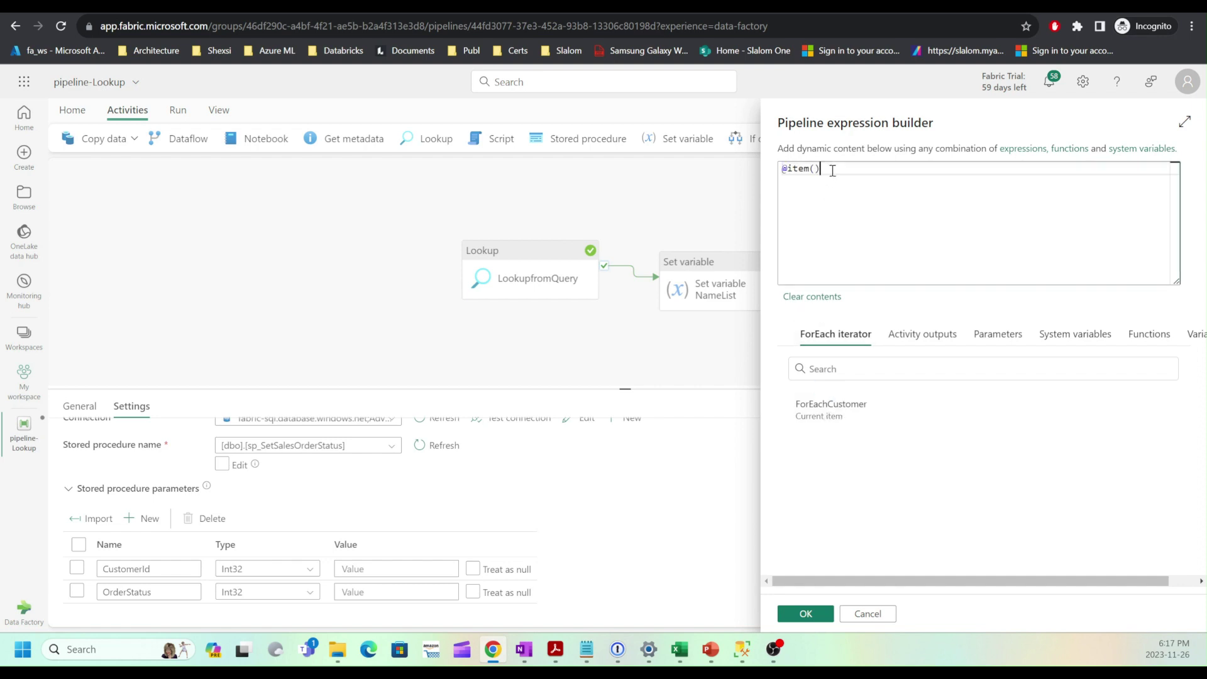
left_click(779, 170)
type(".C")
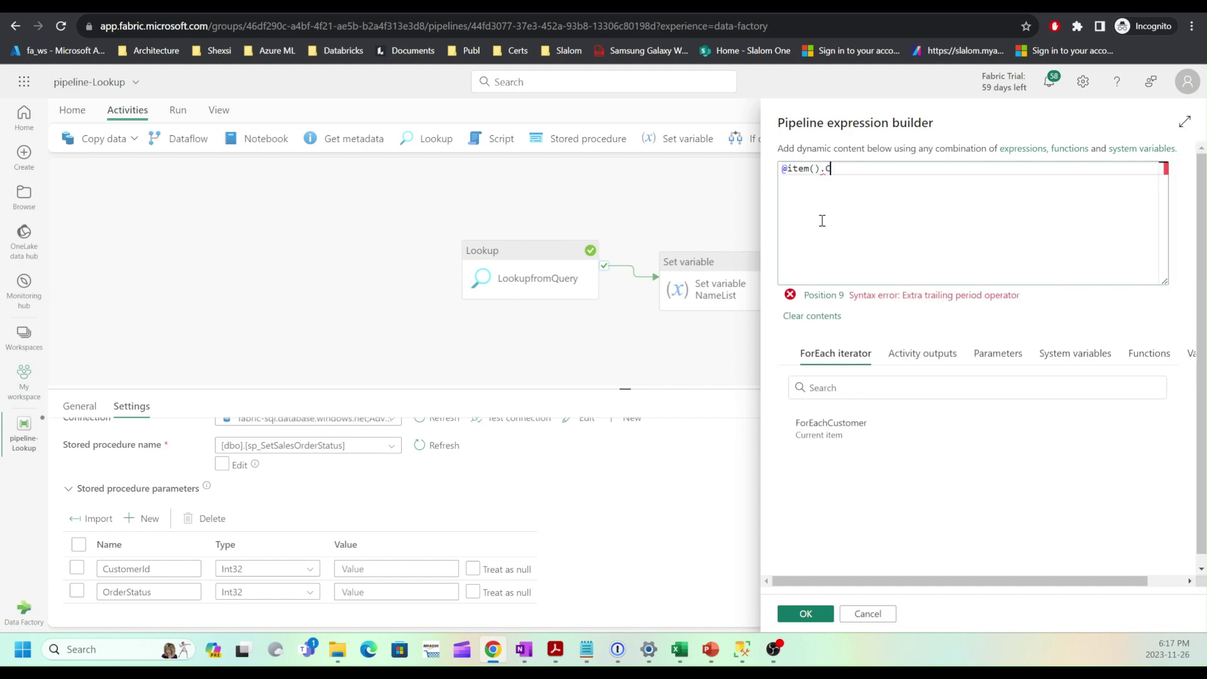
type("ustomer")
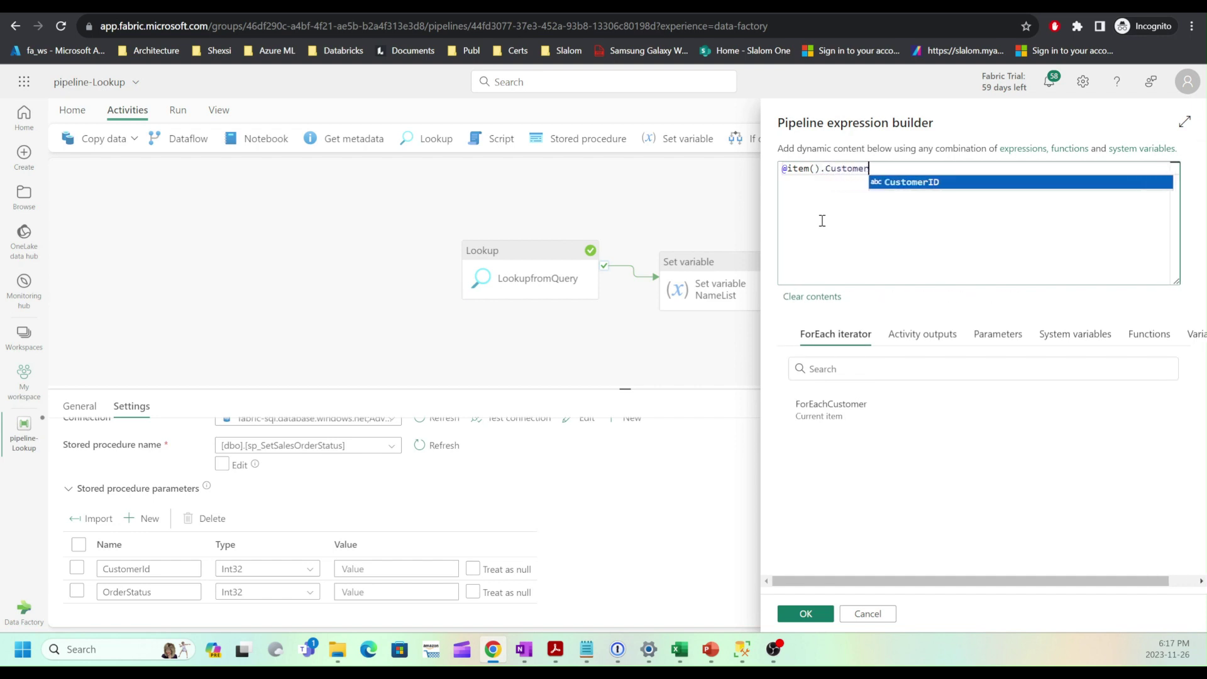
type("ID")
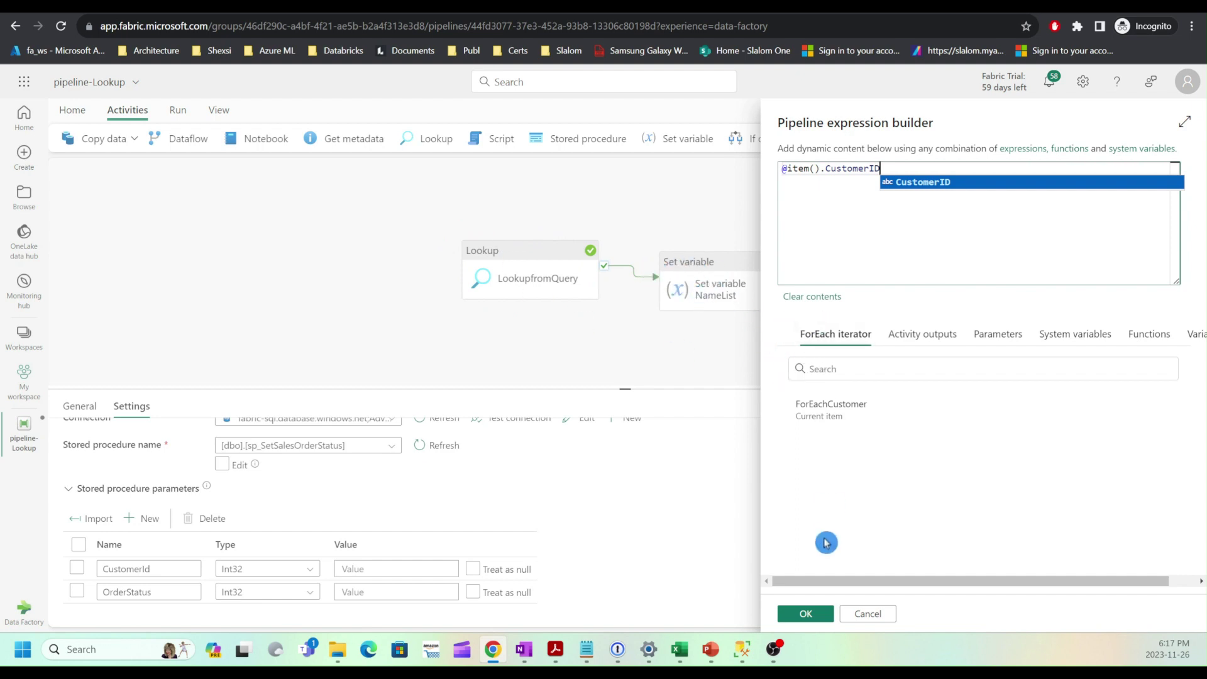
left_click(807, 614)
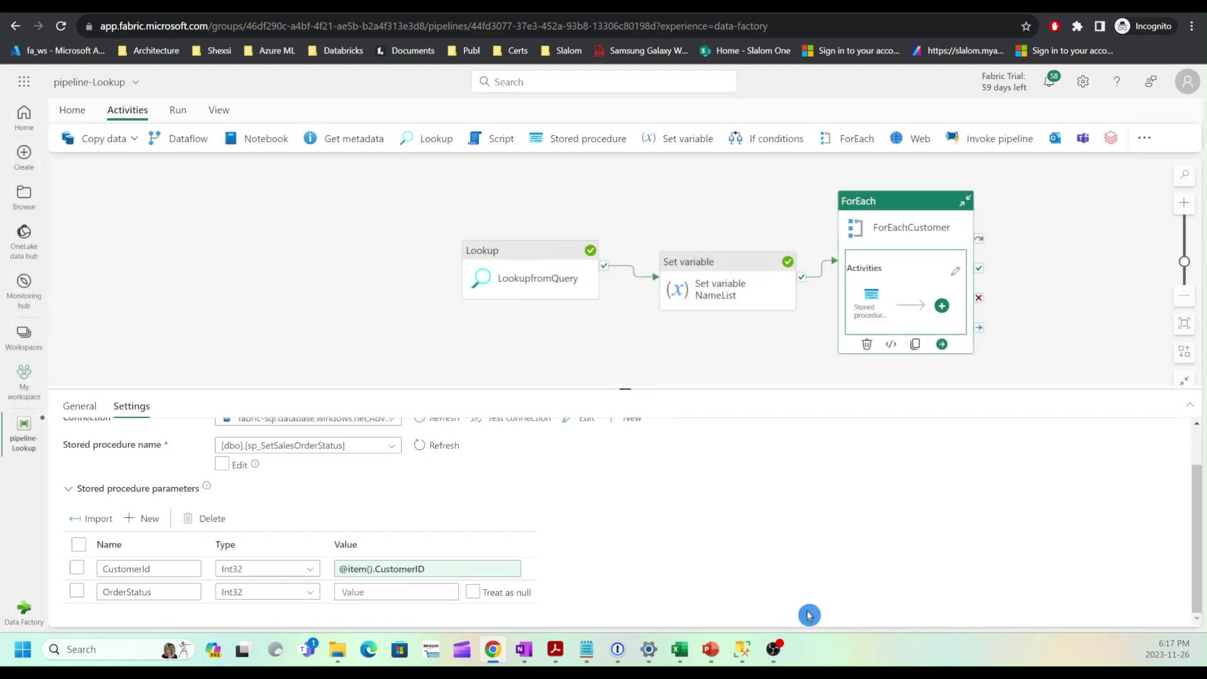
Set OrderStatus to 1, then save and run the pipeline.
left_click(371, 582)
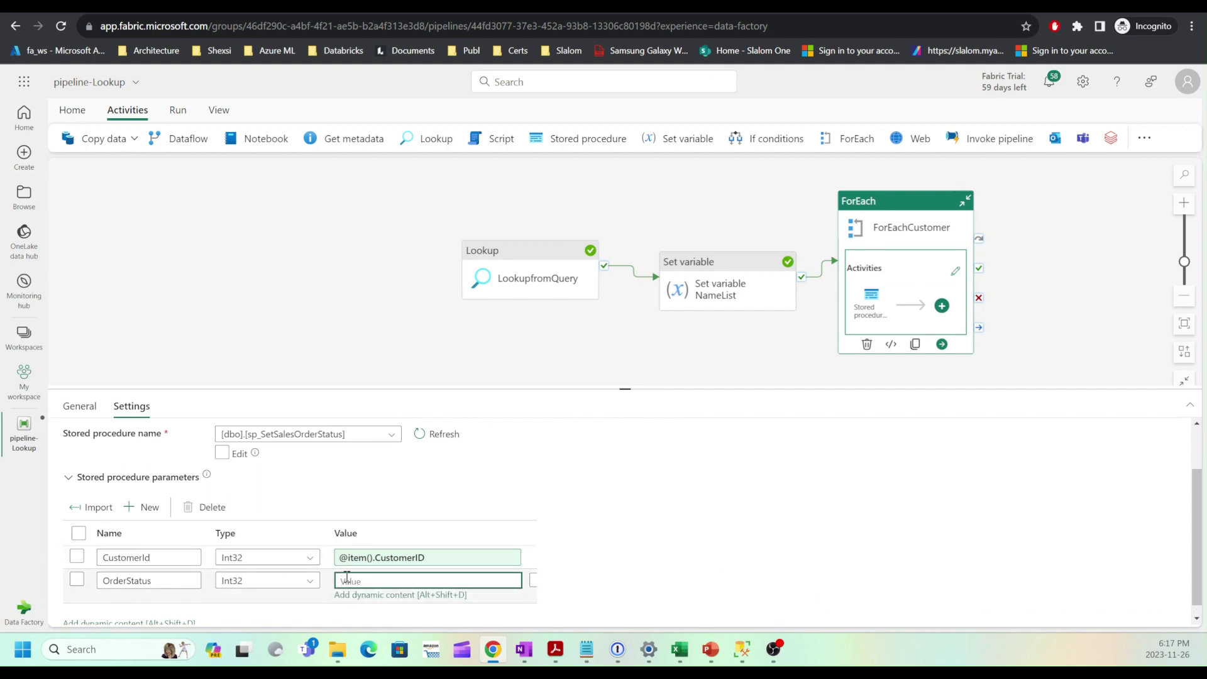
type("1")
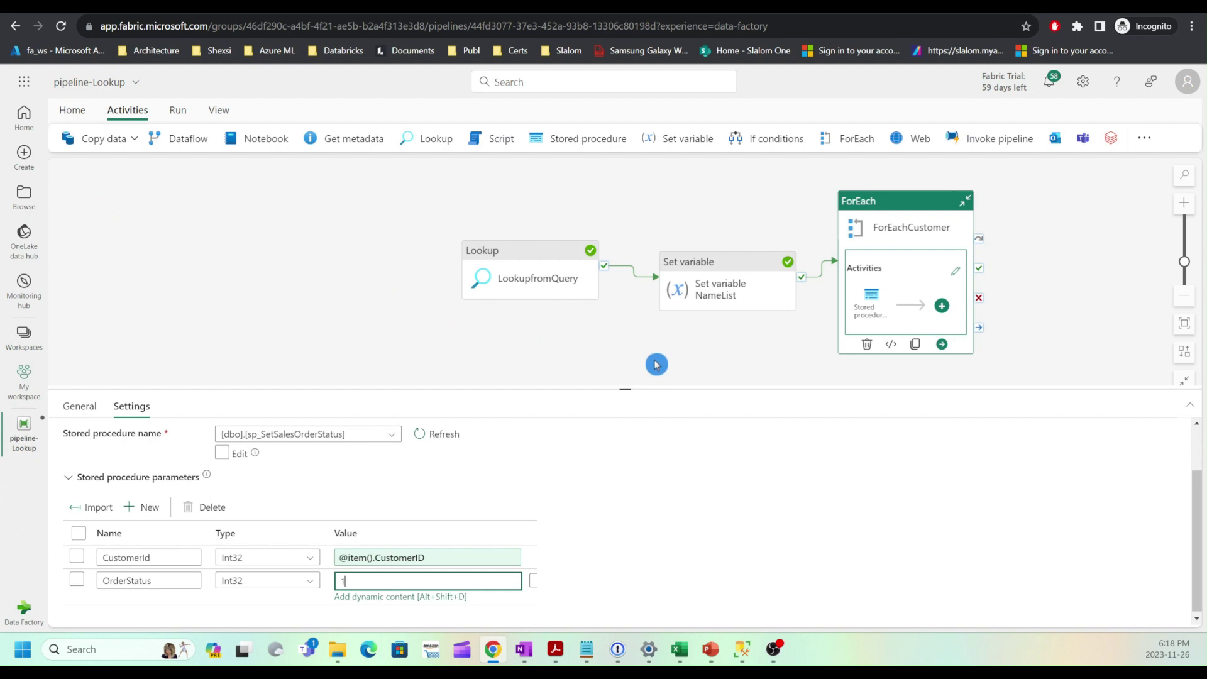
left_click(70, 110)
left_click(70, 139)
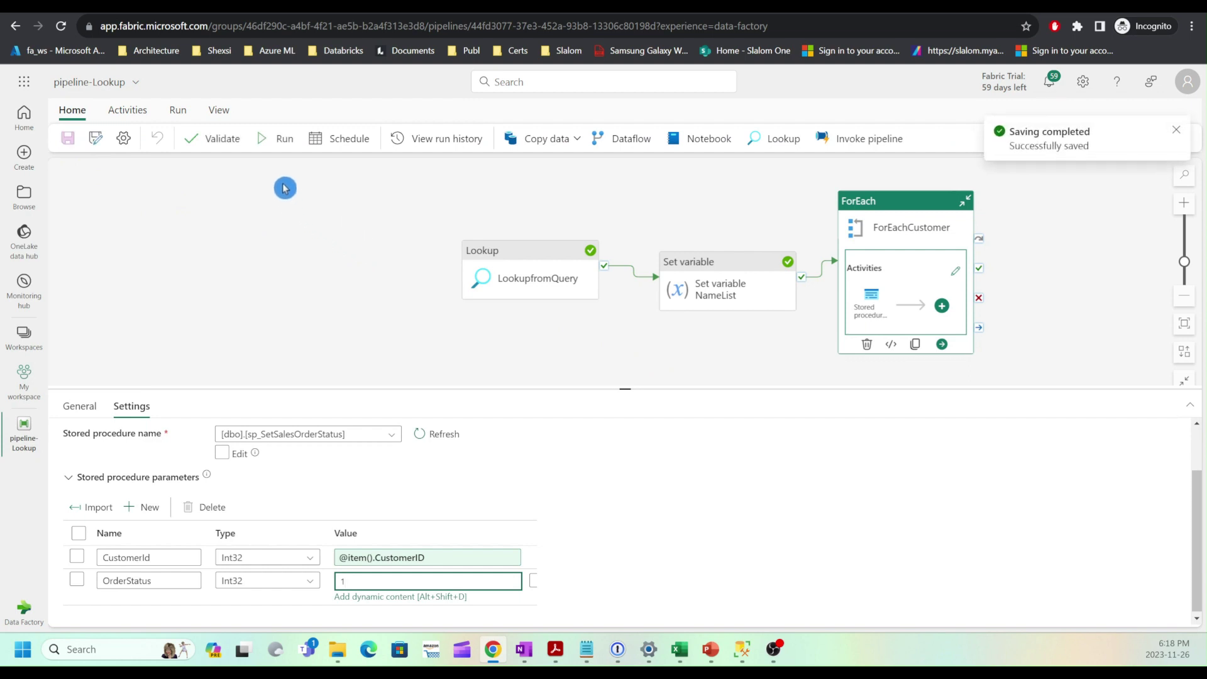
left_click(277, 139)
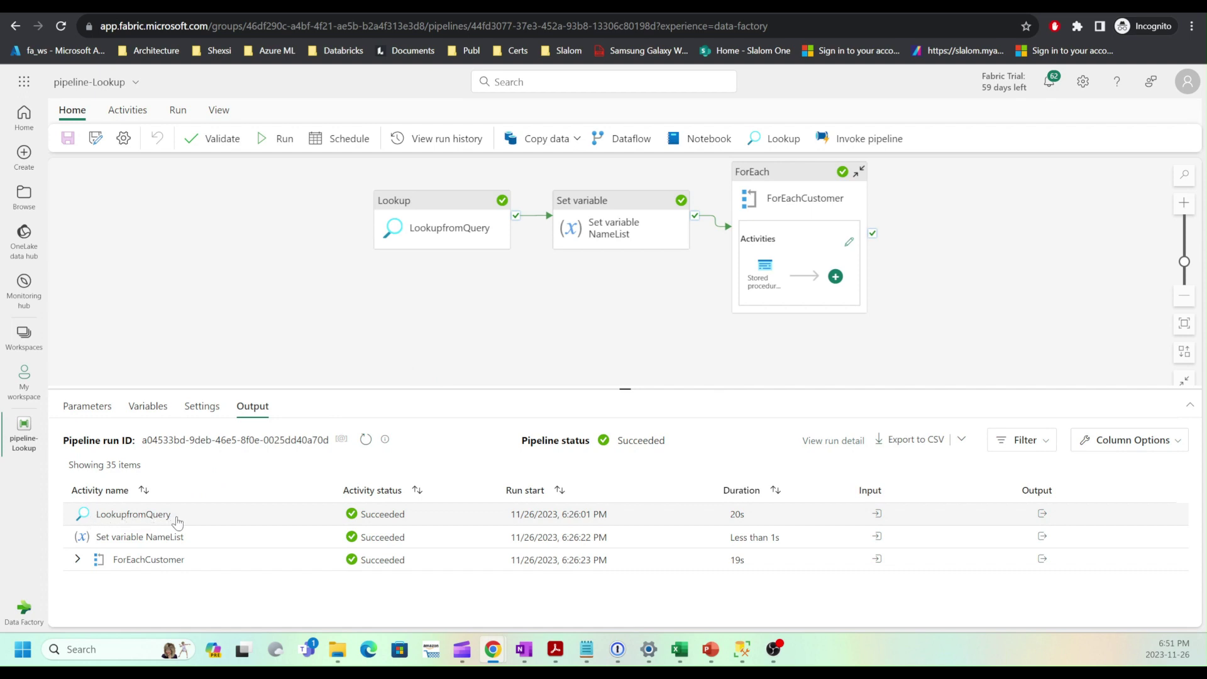
Inspect the customer records returned in the LookupfromQuery activity's output.
left_click(1041, 515)
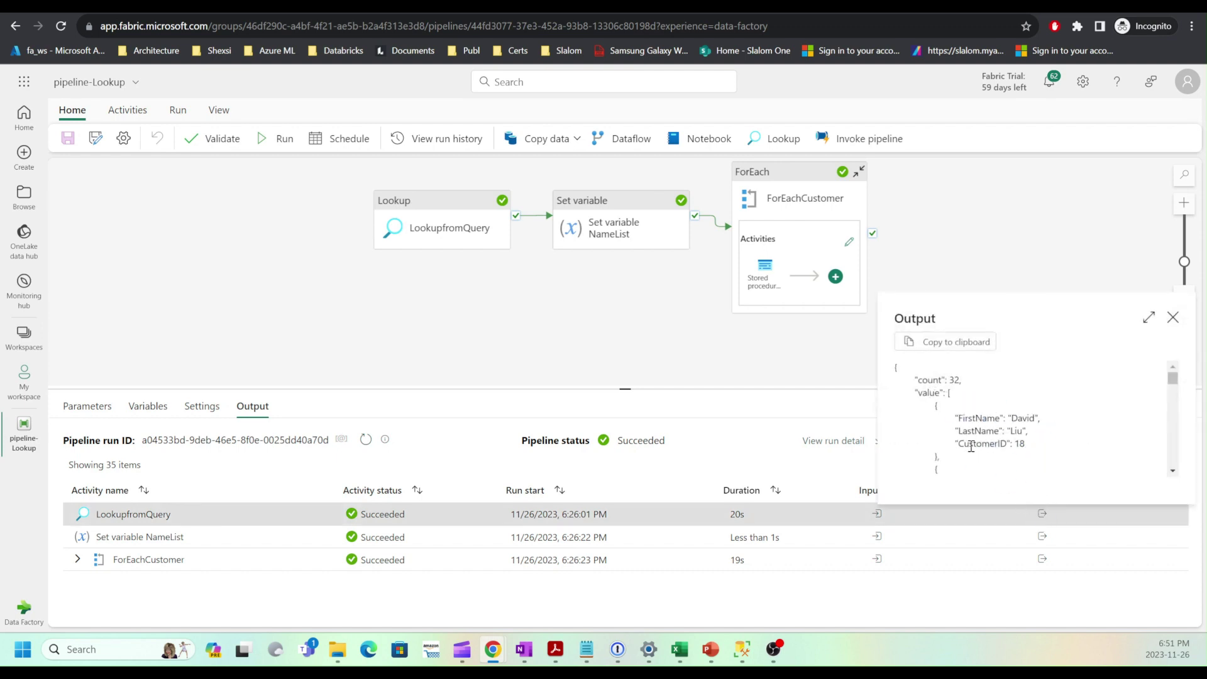
scroll(1035, 447, "down", 1)
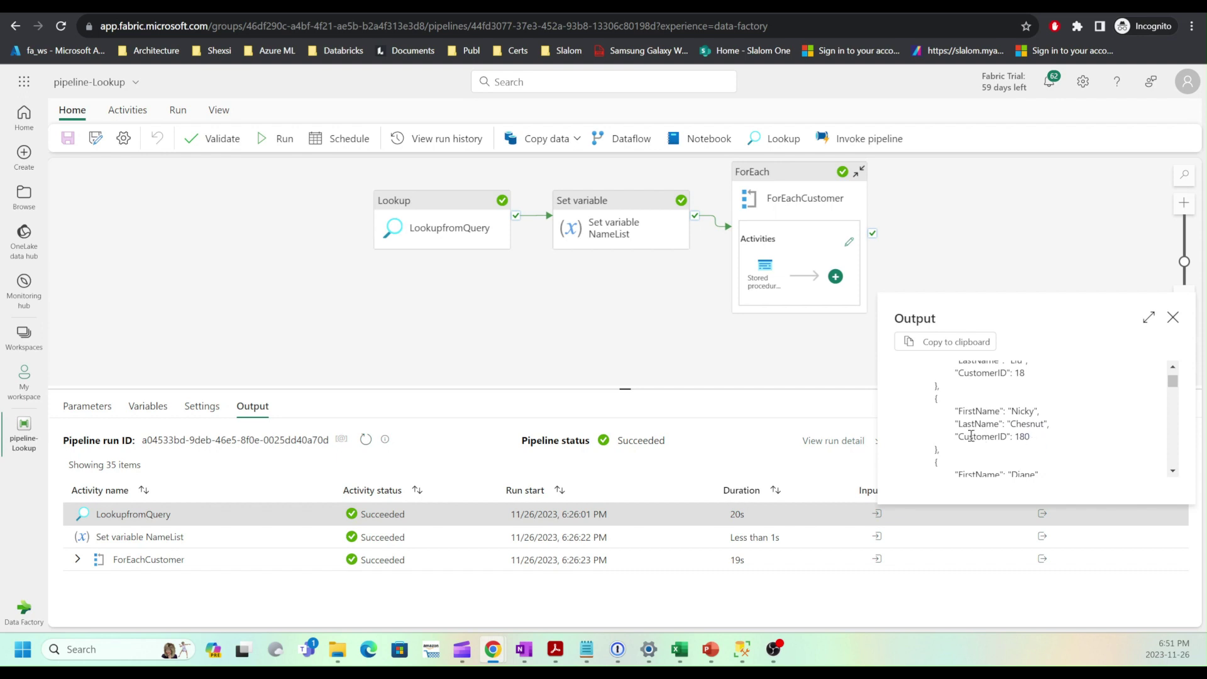
left_click(1173, 317)
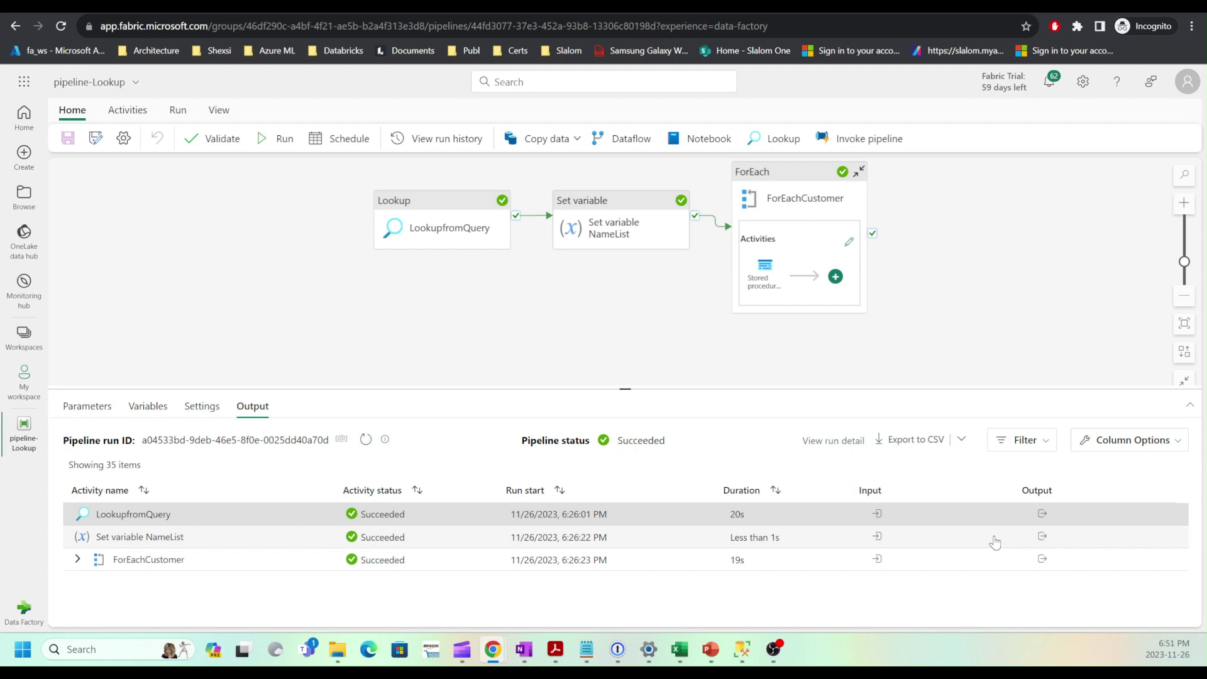
Check that the Set variable NameList output holds FirstName, LastName and CustomerID records.
left_click(1042, 537)
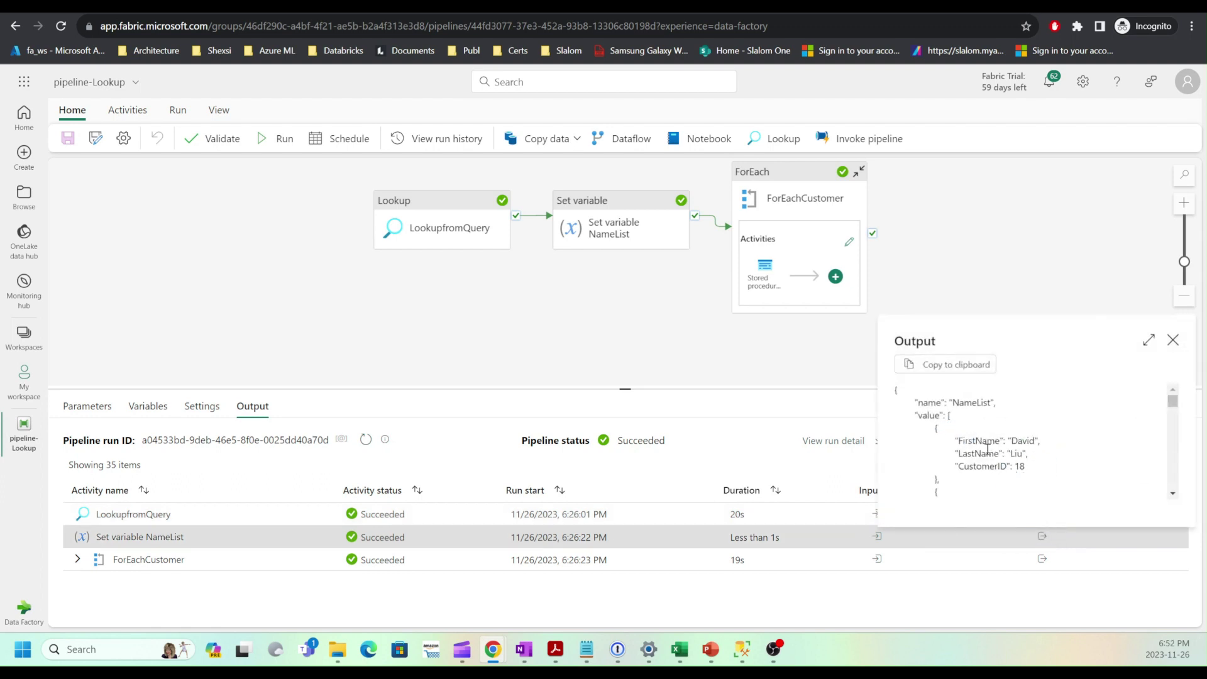
scroll(998, 448, "down", 1)
scroll(999, 447, "down", 1)
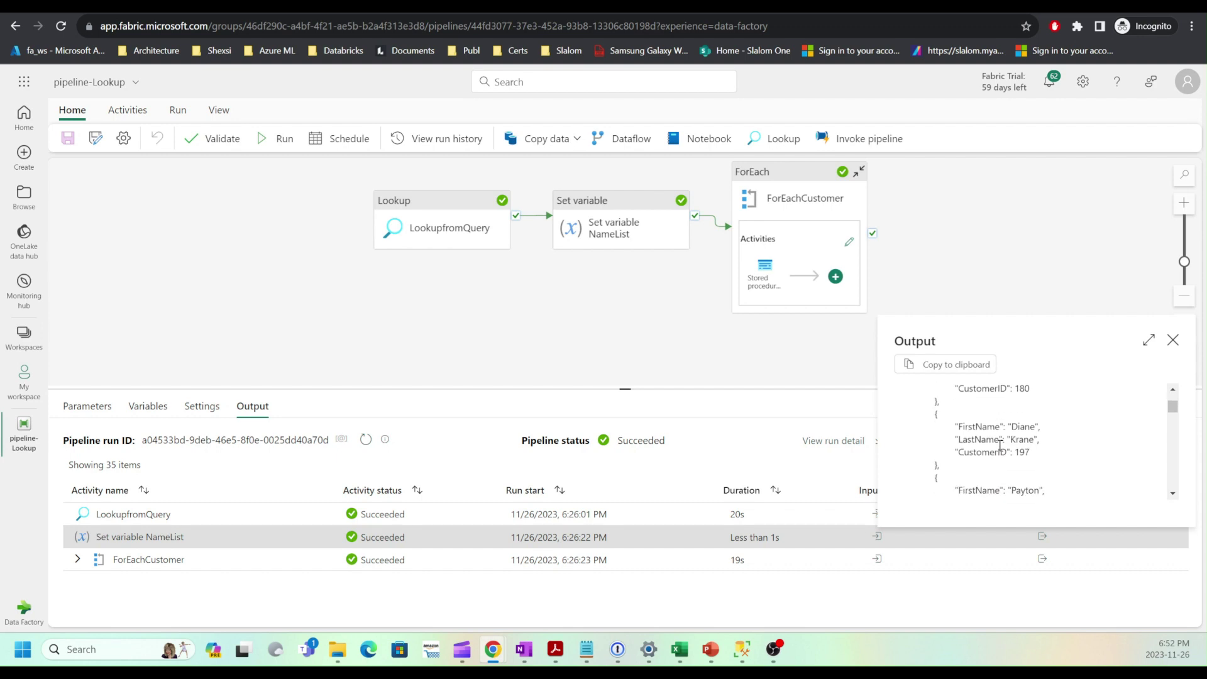
left_click(1173, 340)
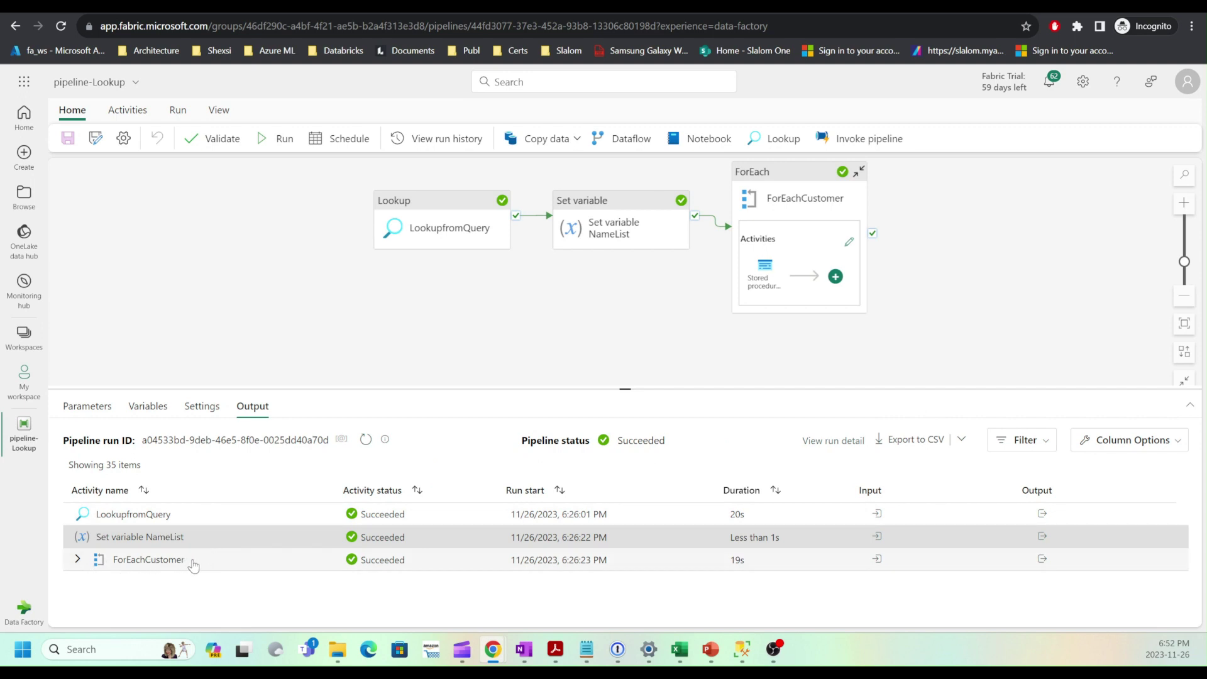
Expand ForEachCustomer and enlarge the results list to show every Stored procedure-UpdateSalesOrder iteration.
left_click(77, 560)
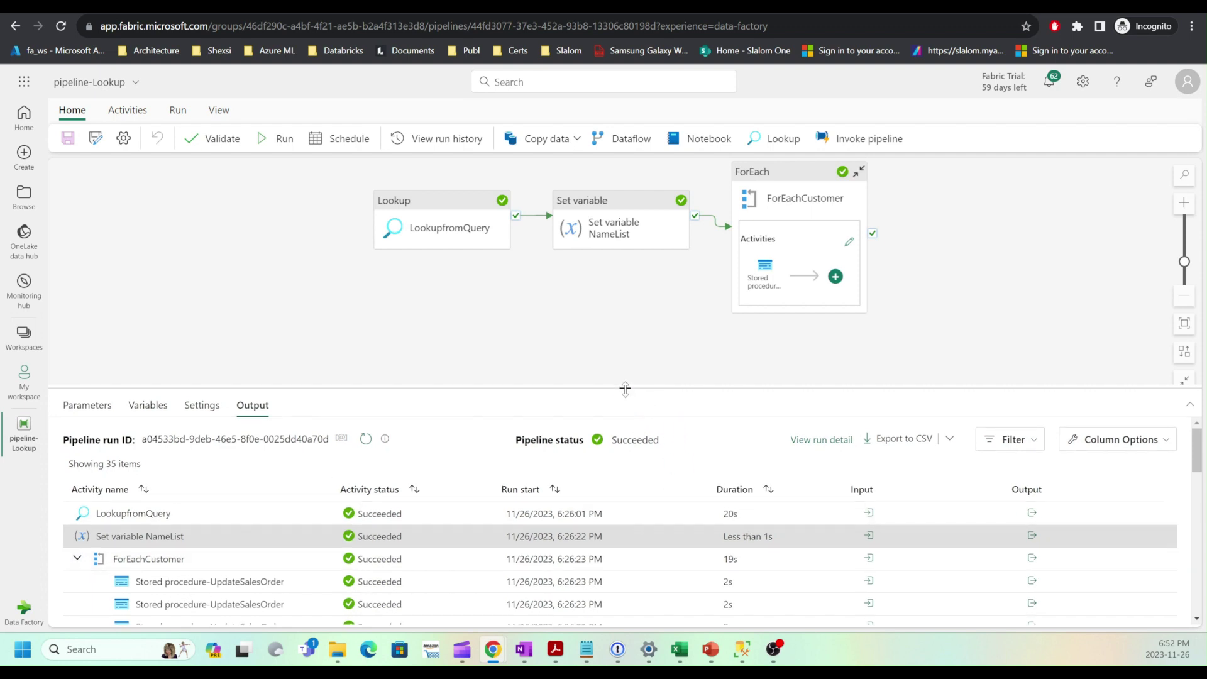
left_click_drag(625, 389, 641, 251)
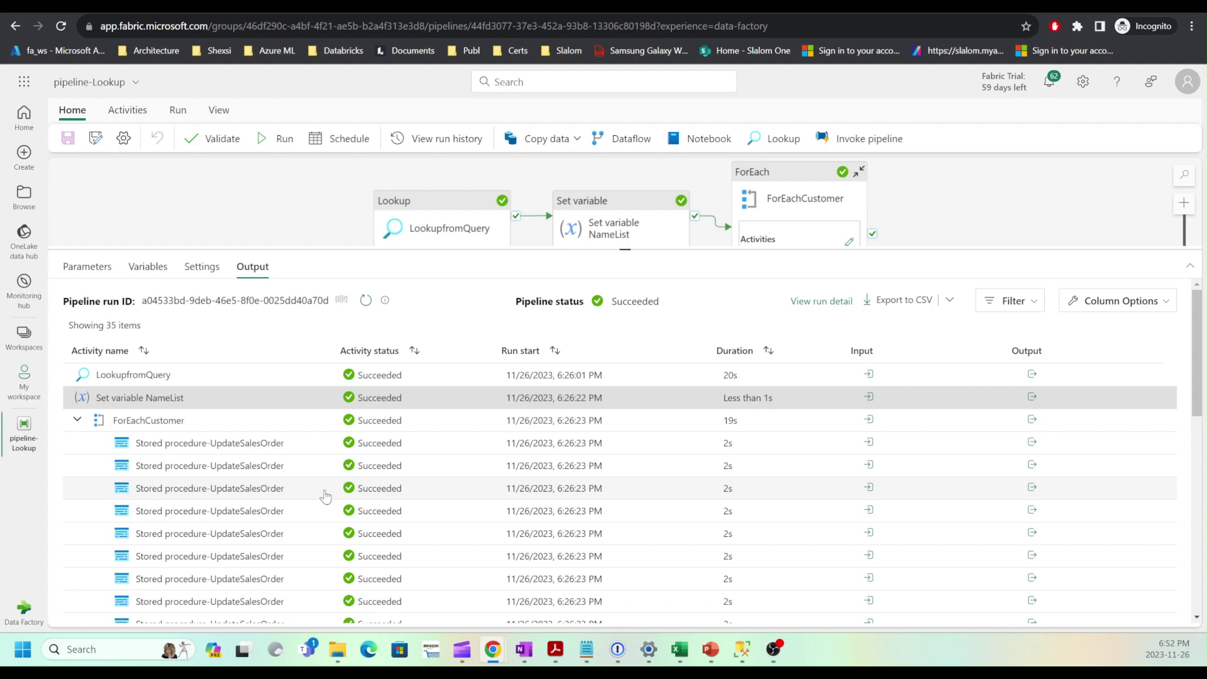
scroll(325, 497, "down", 3)
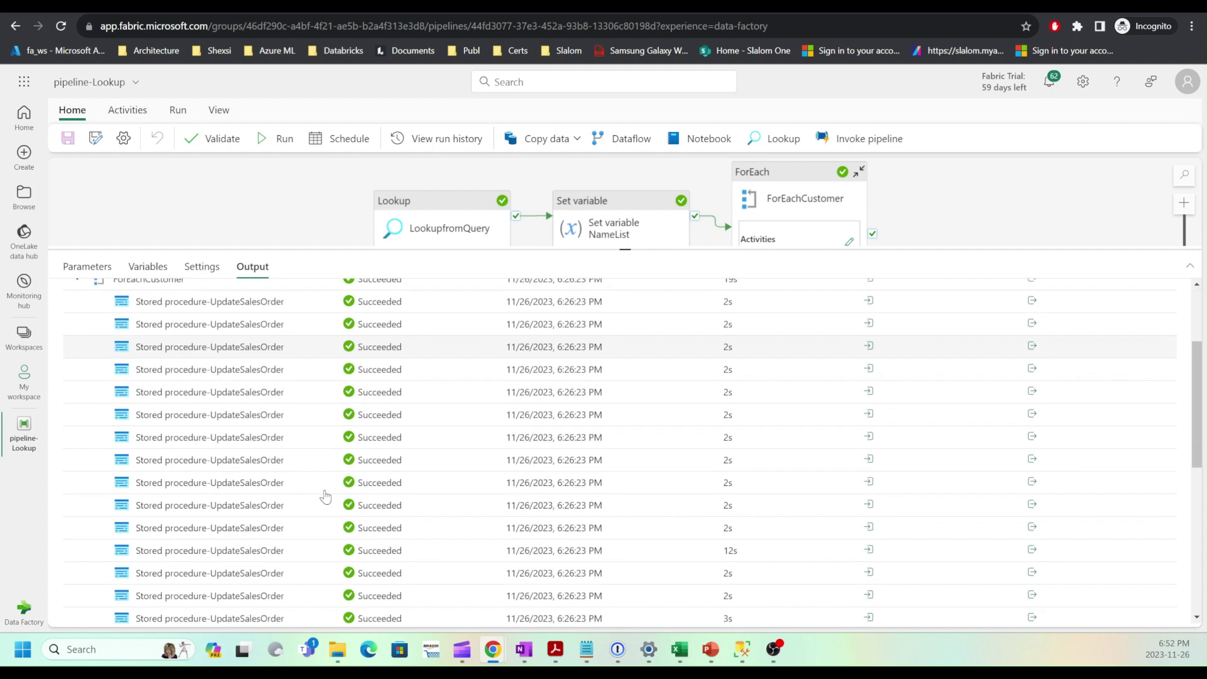
scroll(325, 497, "down", 5)
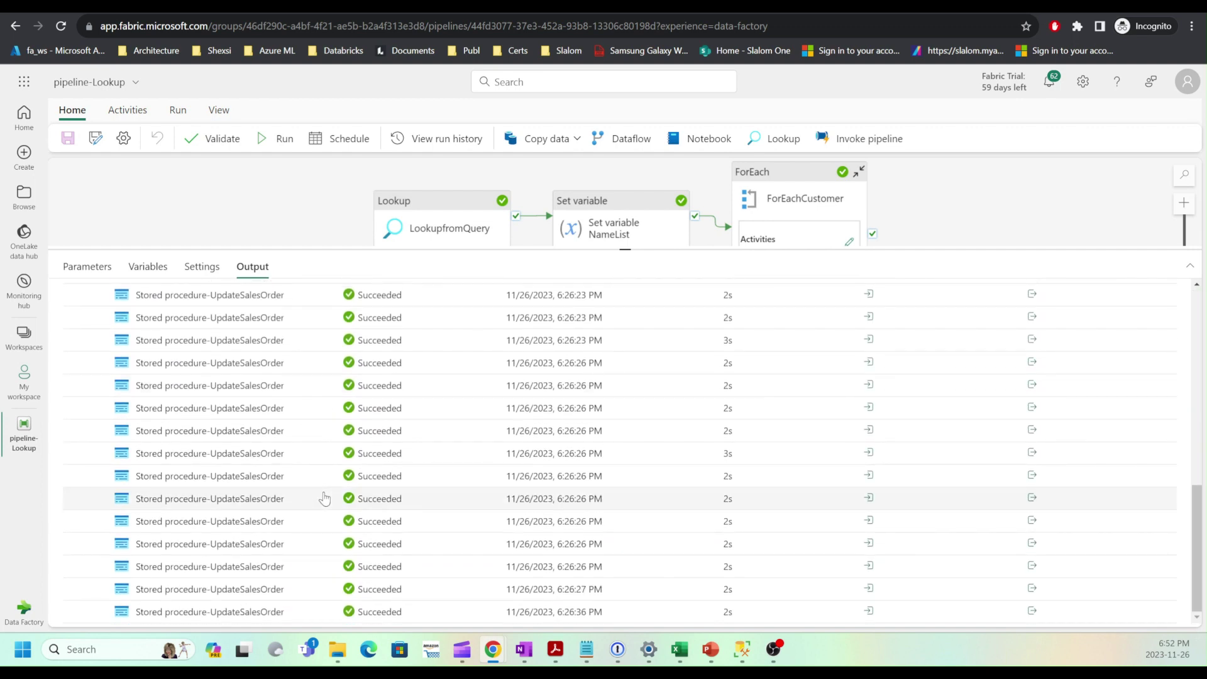
scroll(325, 499, "up", 8)
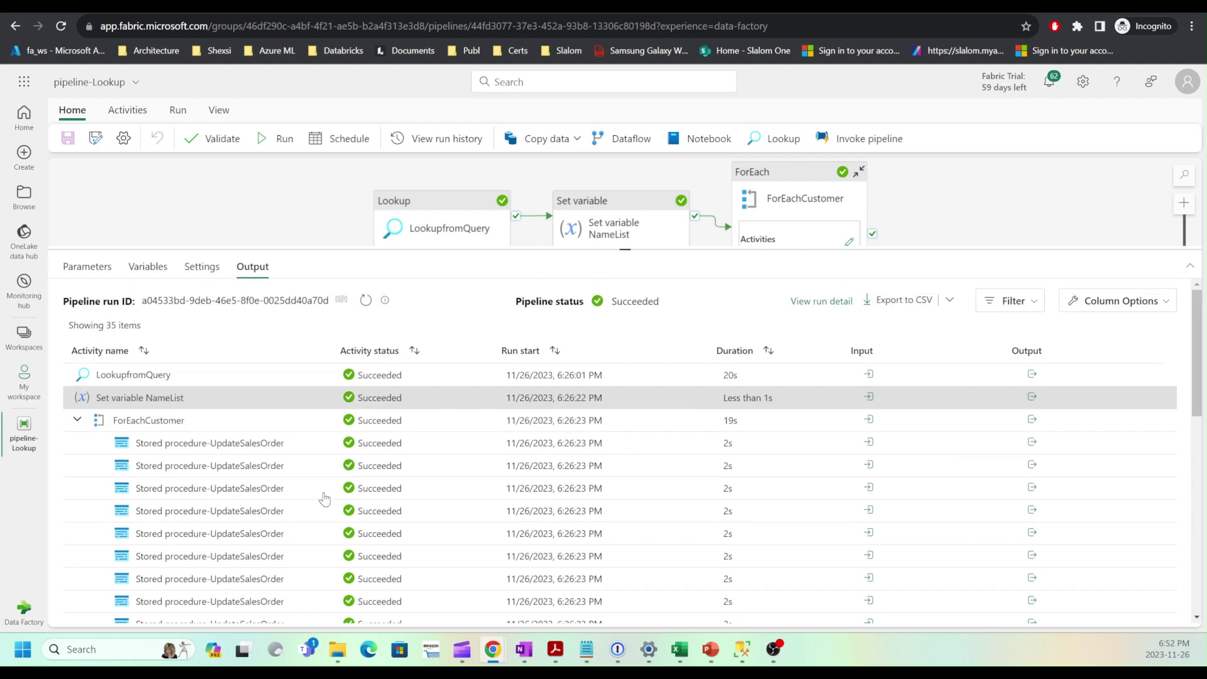
left_click(214, 395)
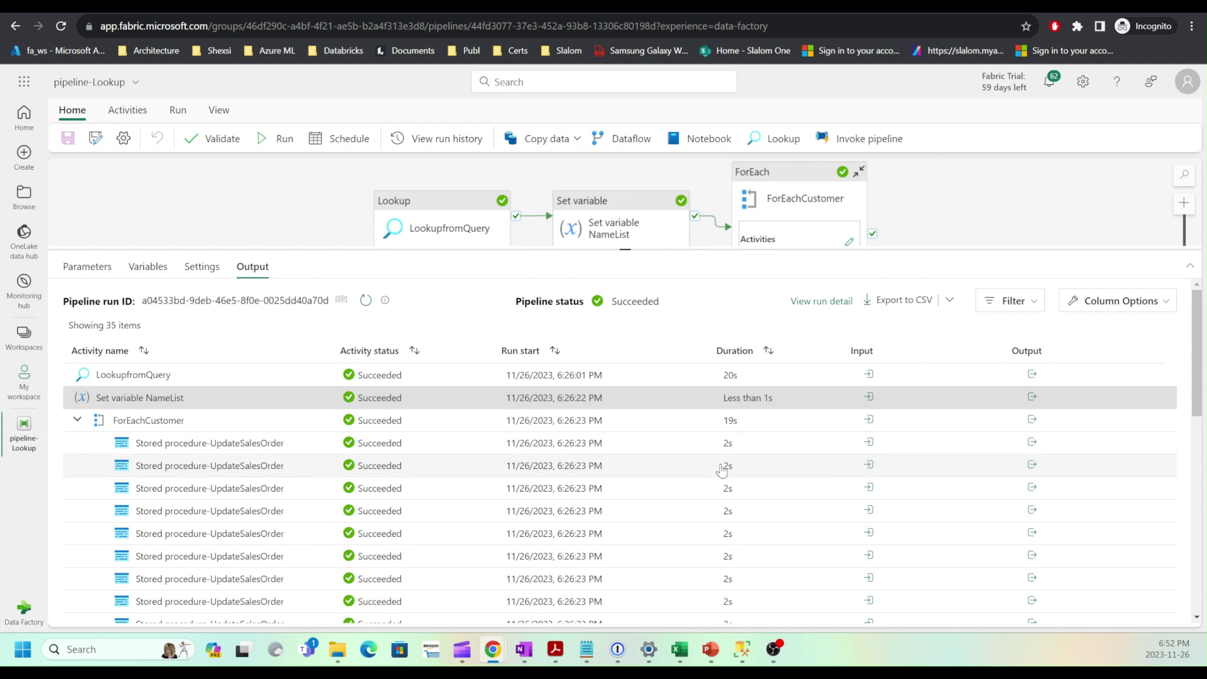
Check the first and fifth stored procedure inputs for their CustomerId and OrderStatus 1.
left_click(869, 443)
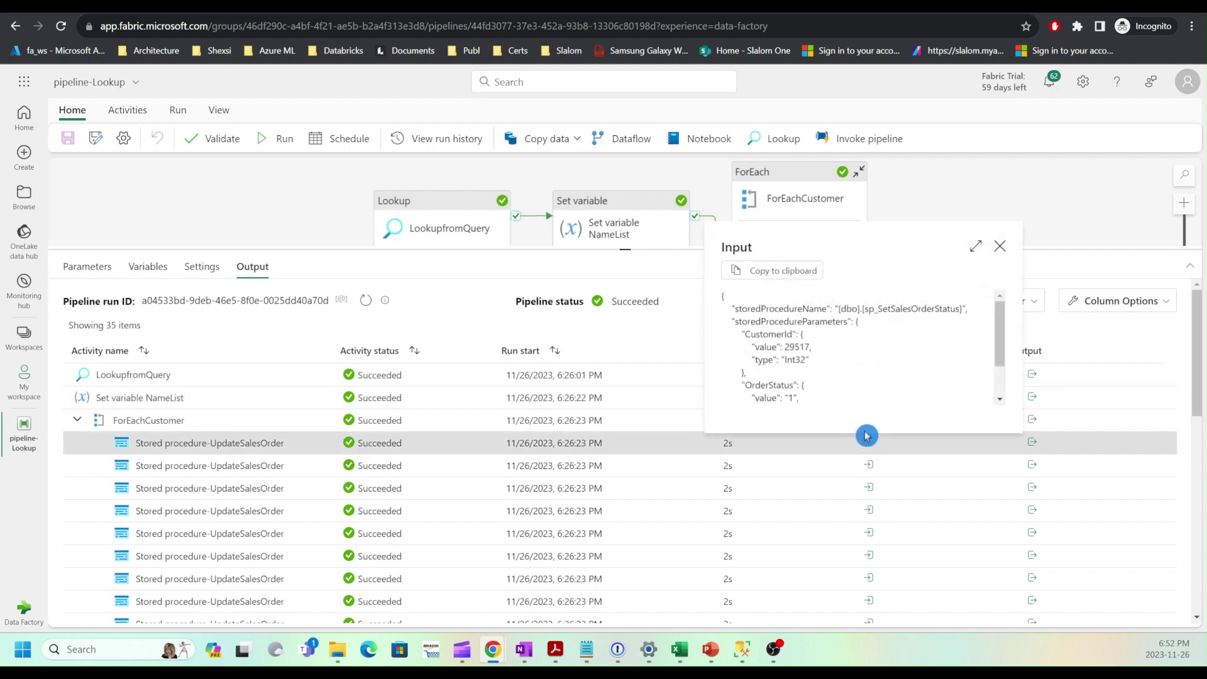
double_click(793, 348)
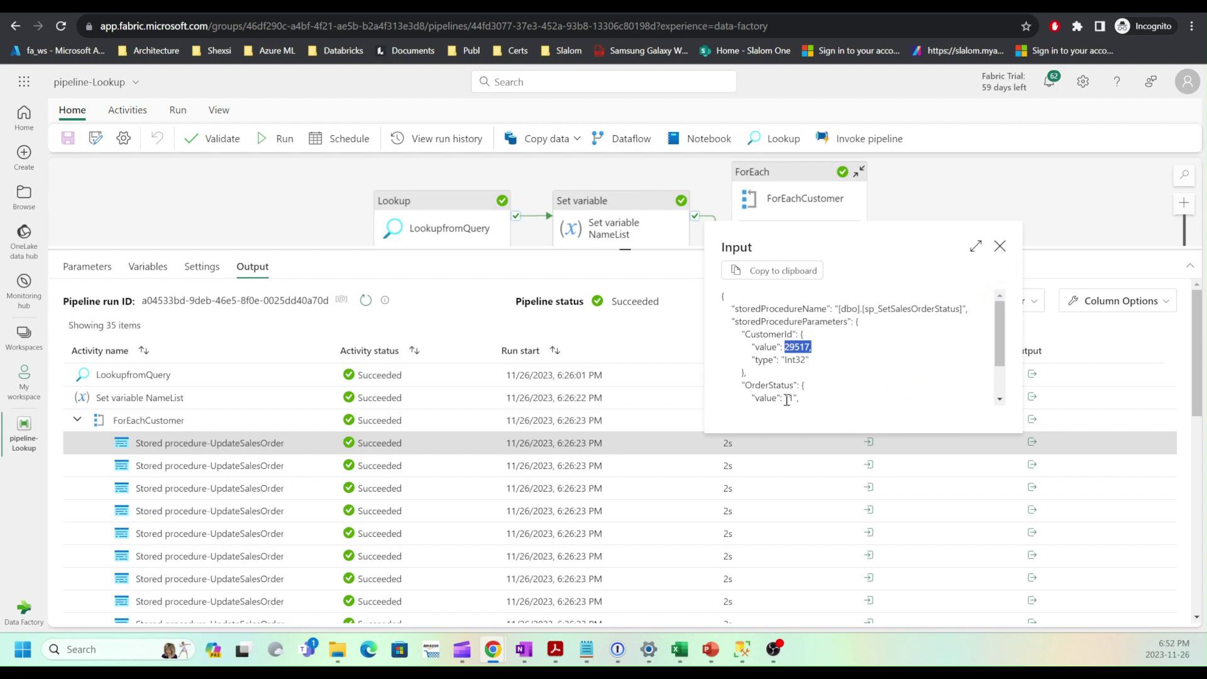
left_click(1000, 246)
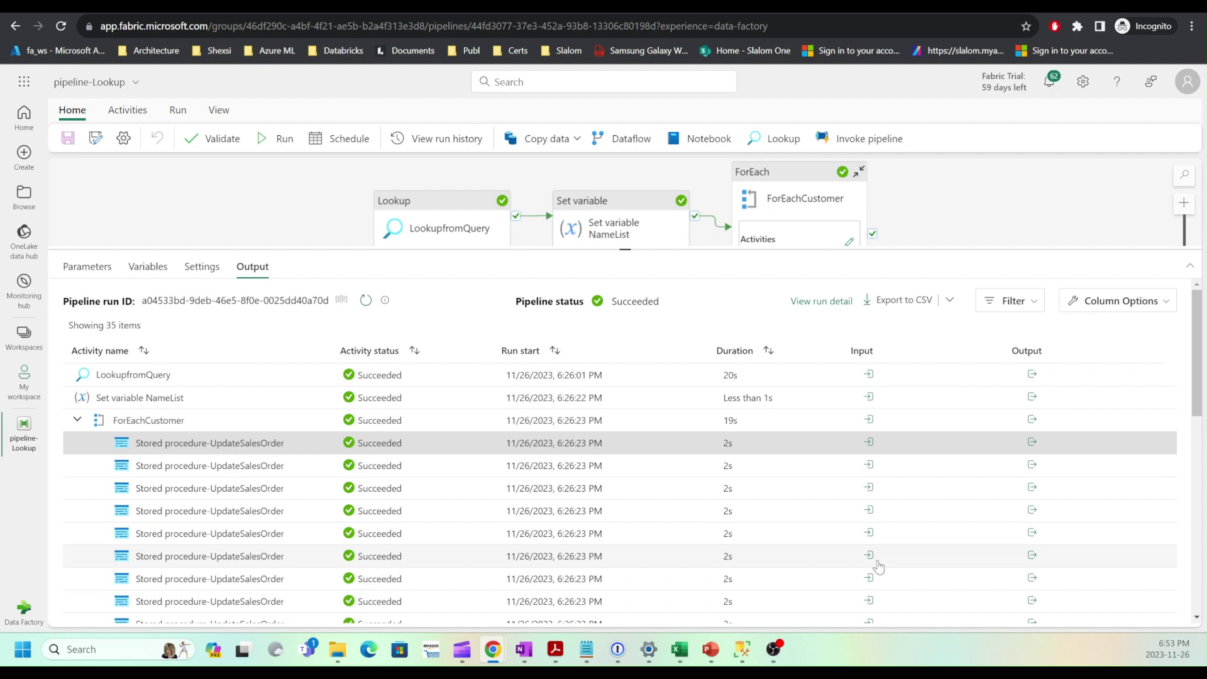
left_click(870, 535)
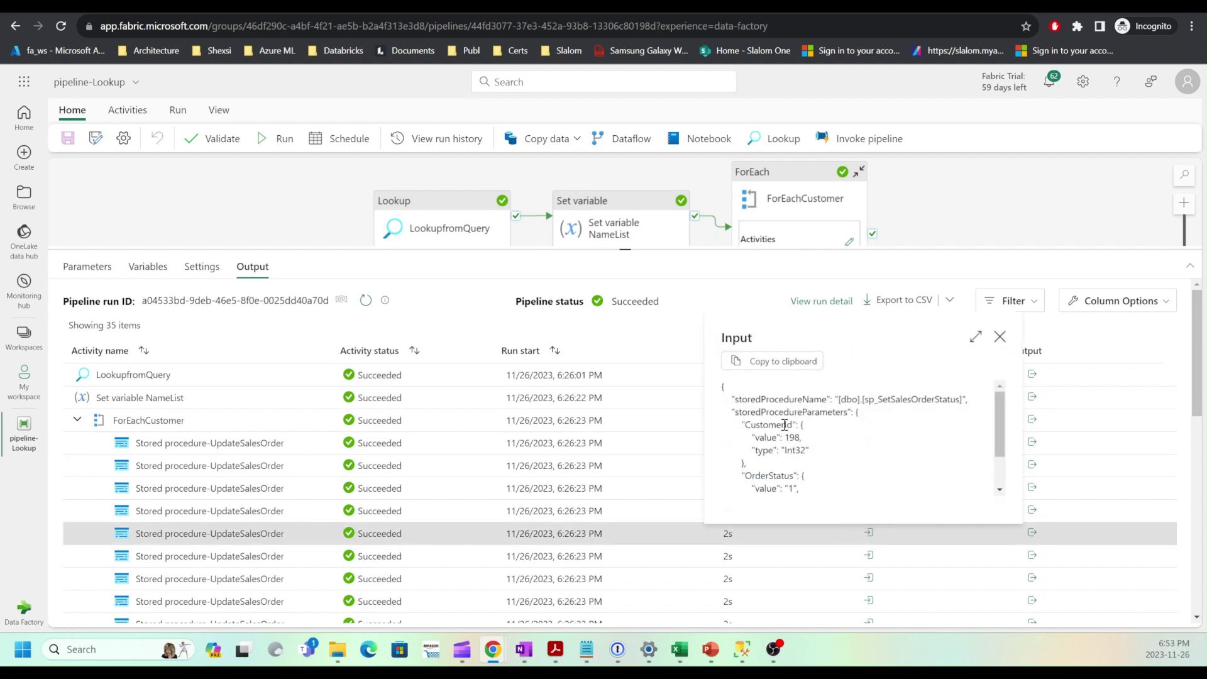
left_click(1001, 337)
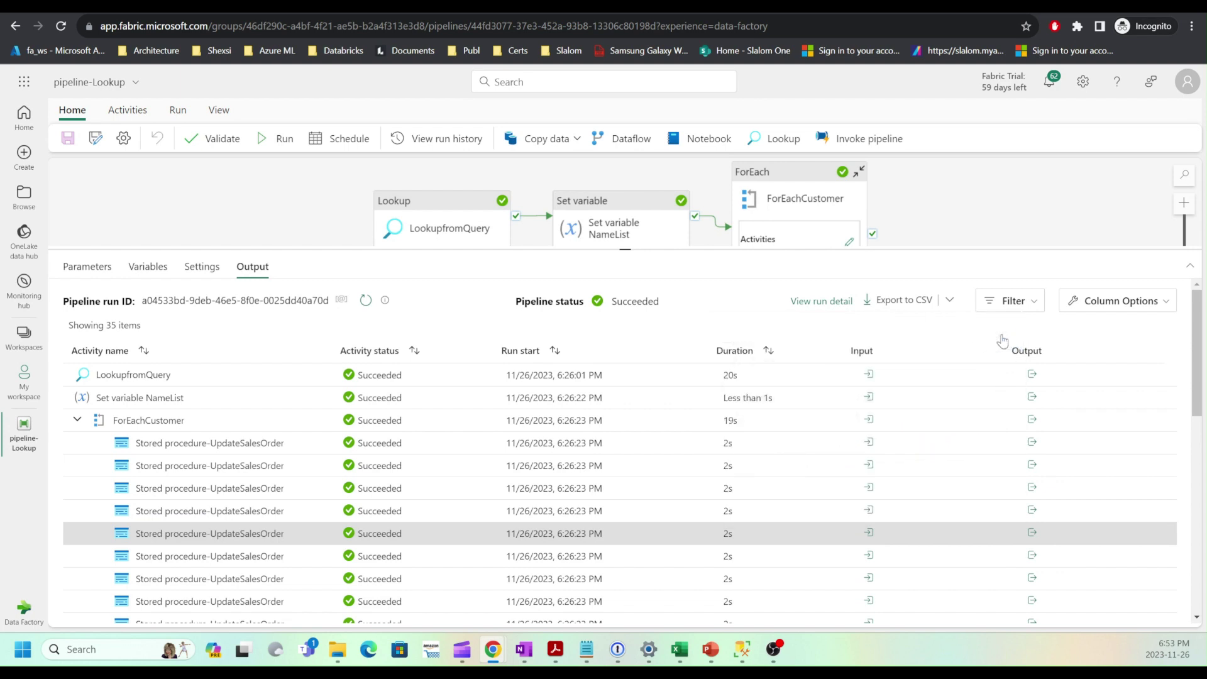
left_click(976, 200)
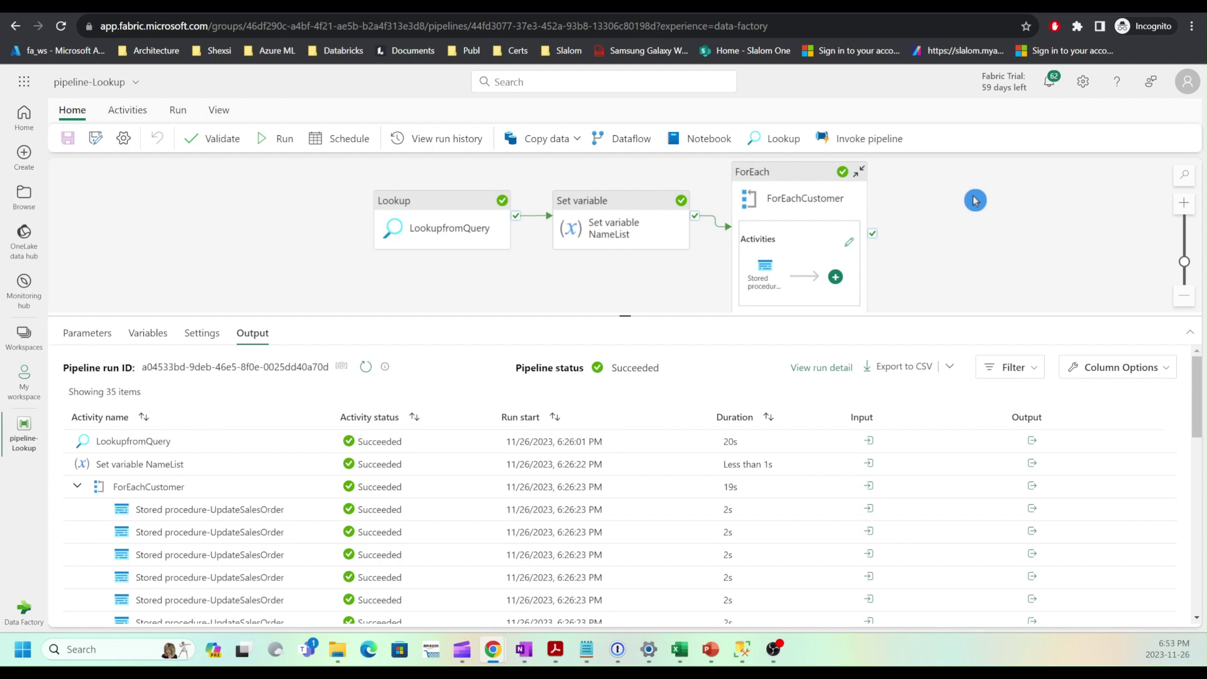
left_click(798, 298)
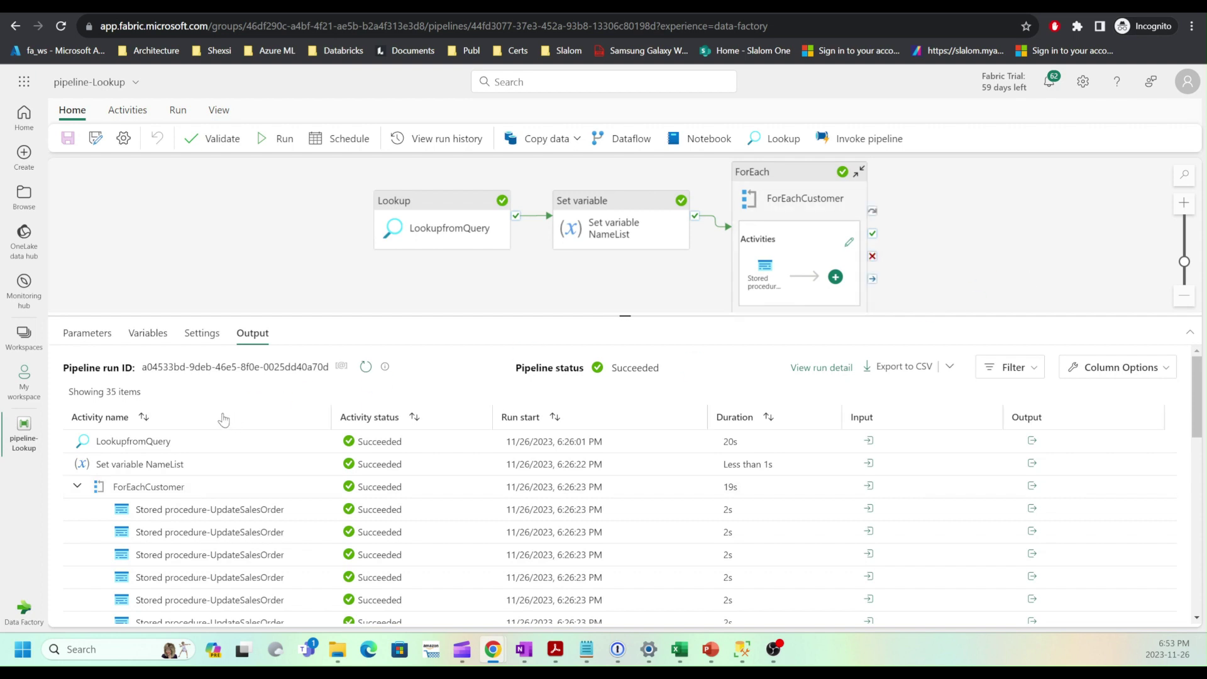
left_click(781, 208)
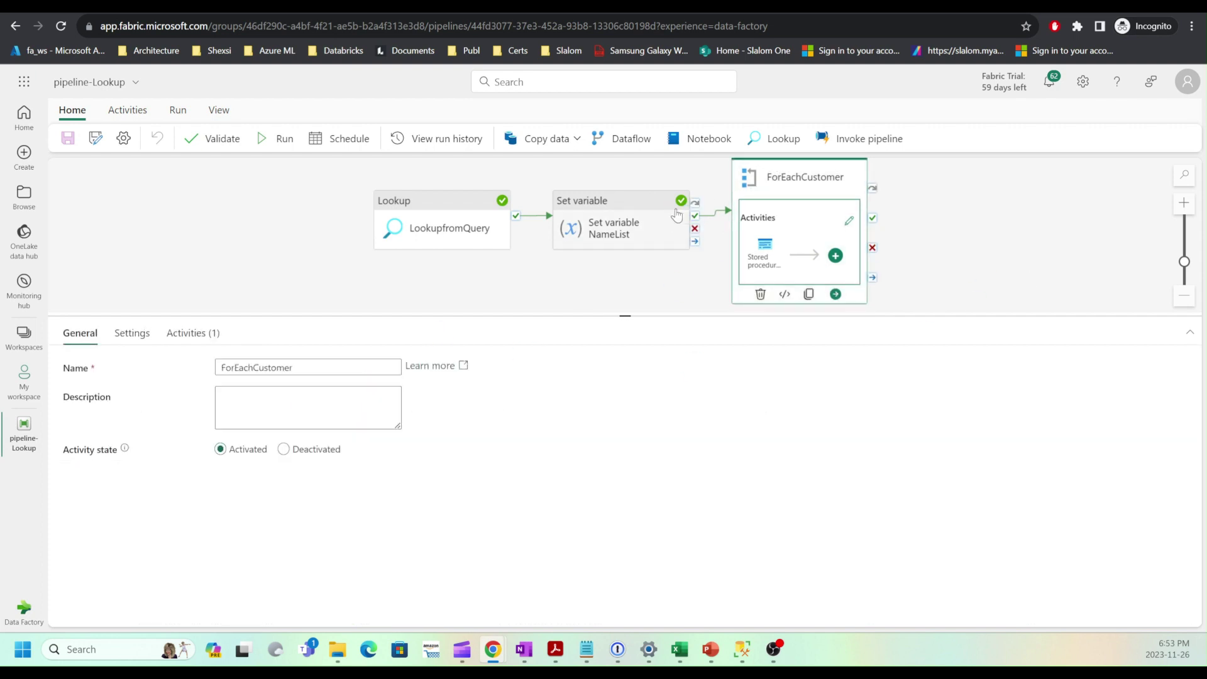
left_click(407, 386)
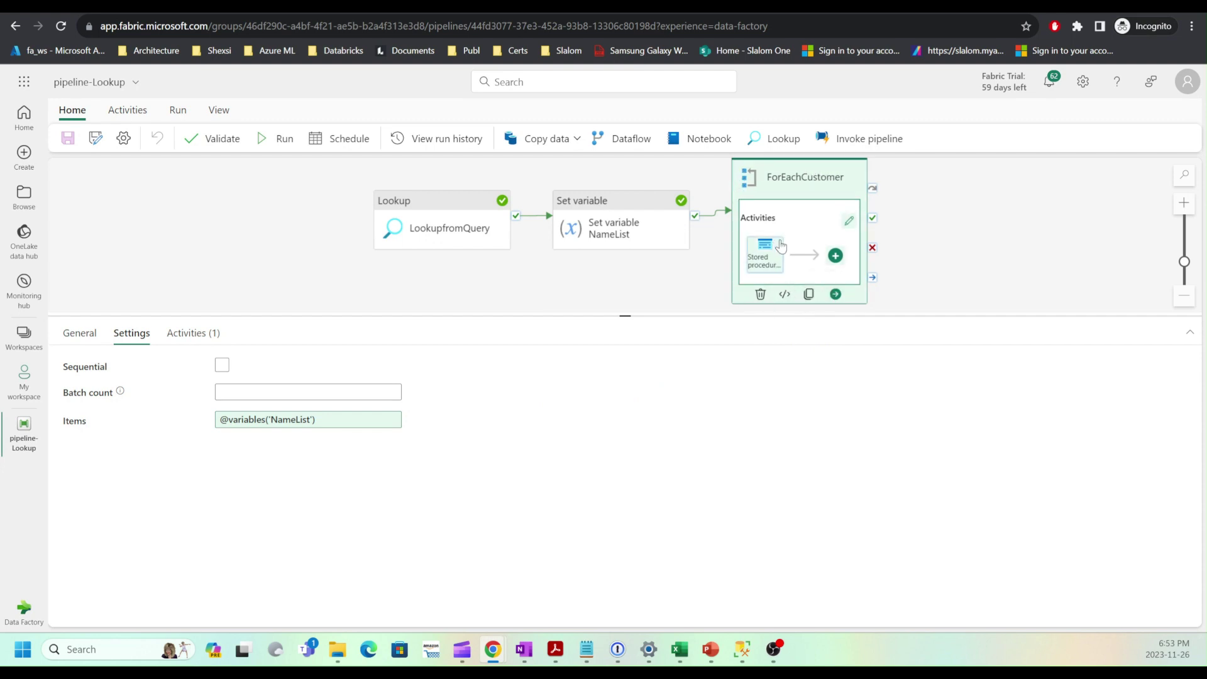
mouse_move(780, 258)
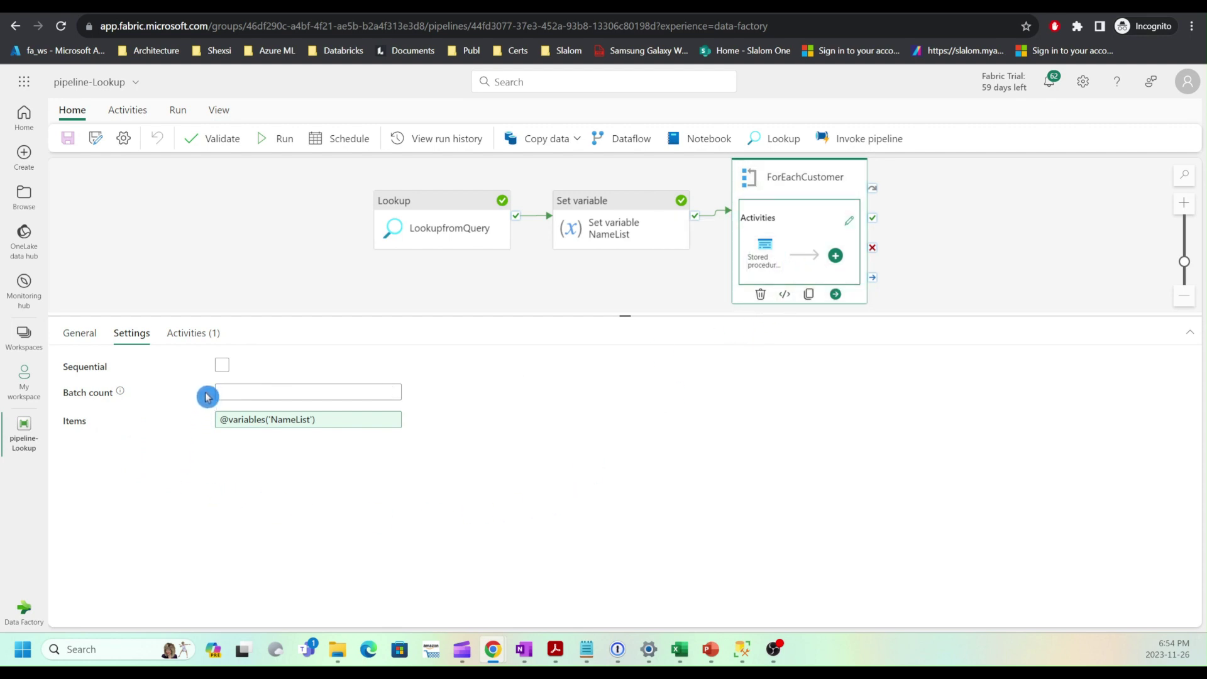
left_click(222, 366)
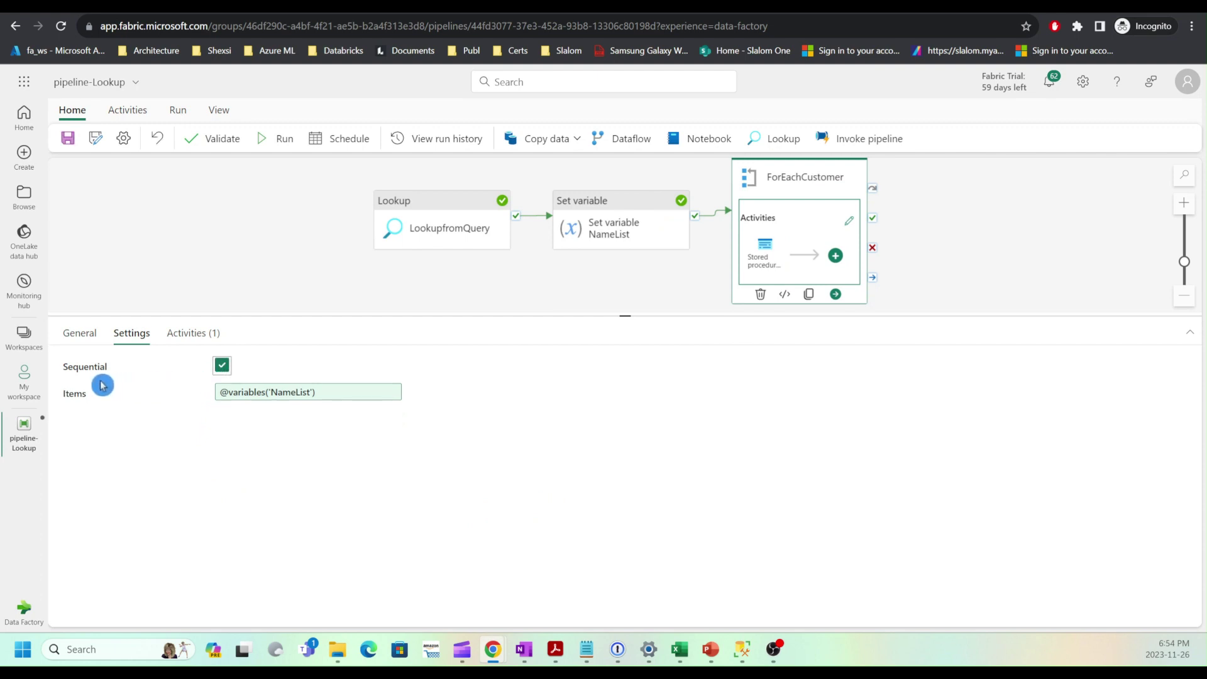